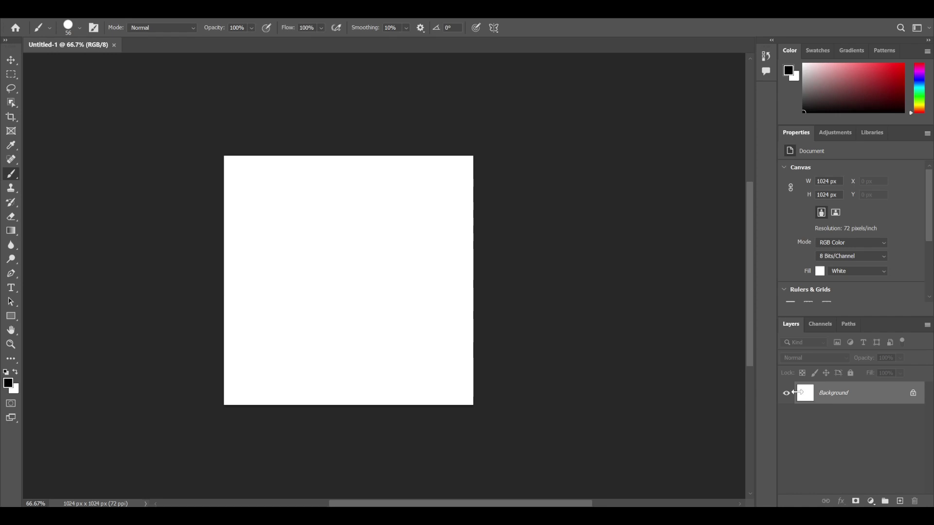
- Convert the locked Background into an editable layer named Layer 0
{"action": "left_click", "coordinate": [12, 59]}
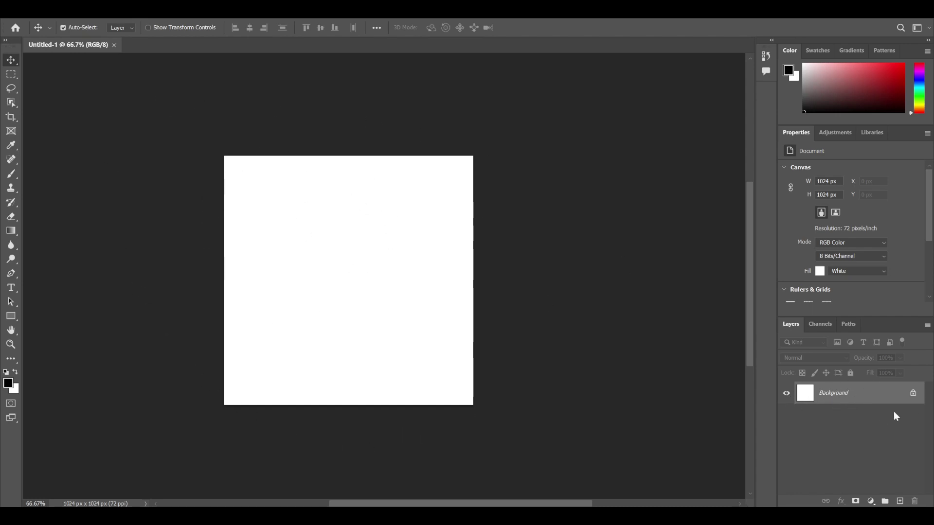
{"action": "double_click", "coordinate": [827, 400]}
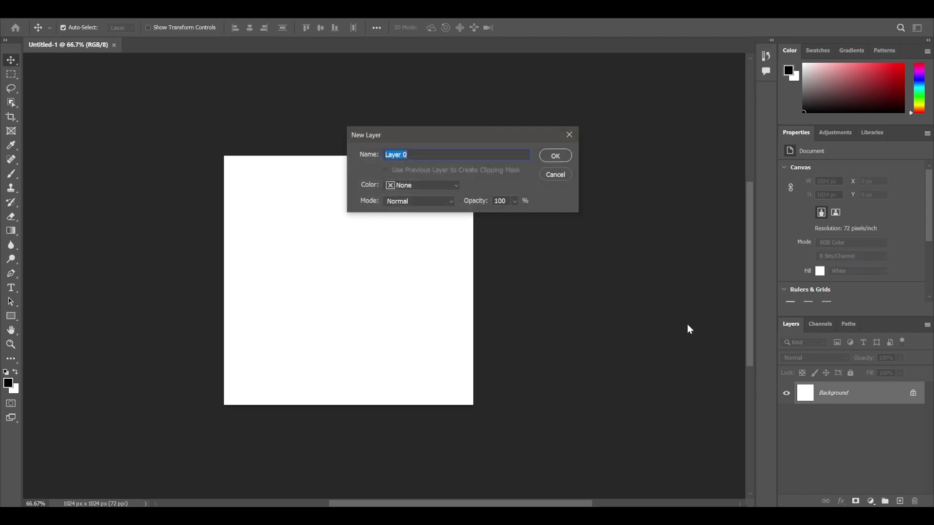
{"action": "left_click", "coordinate": [557, 156]}
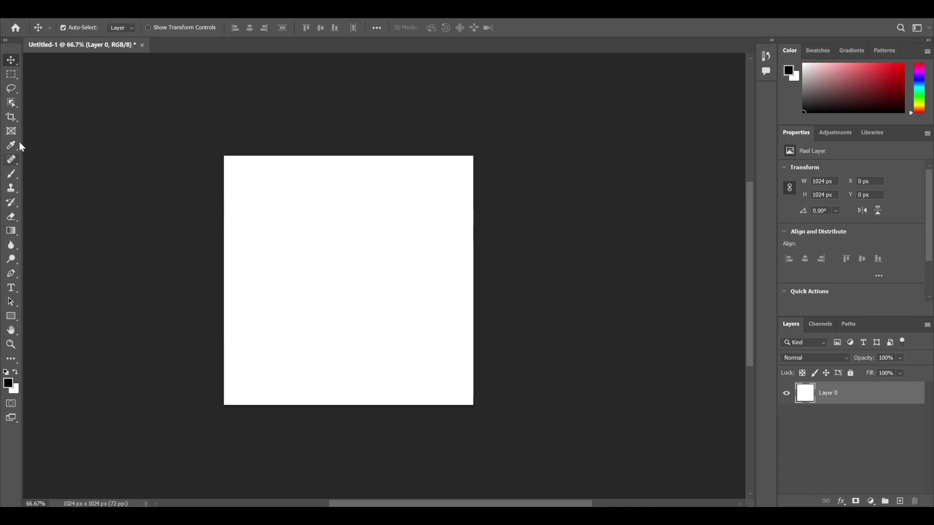
- Set the foreground color to the light cyan b2f3f5 and fill Layer 0 with it using the Paint Bucket tool
{"action": "left_click", "coordinate": [10, 233]}
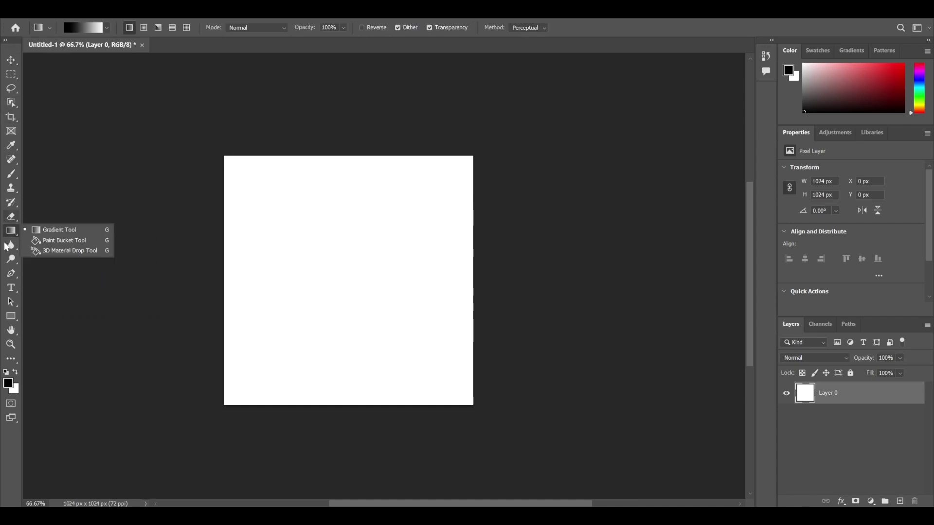
{"action": "left_click", "coordinate": [68, 240]}
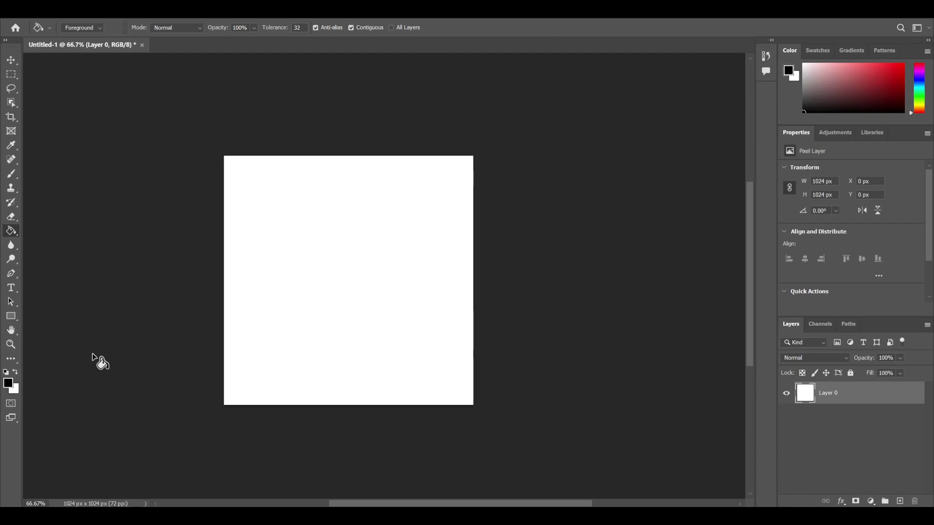
{"action": "left_click", "coordinate": [7, 384]}
{"action": "left_click_drag", "start_coordinate": [382, 93], "coordinate": [355, 112]}
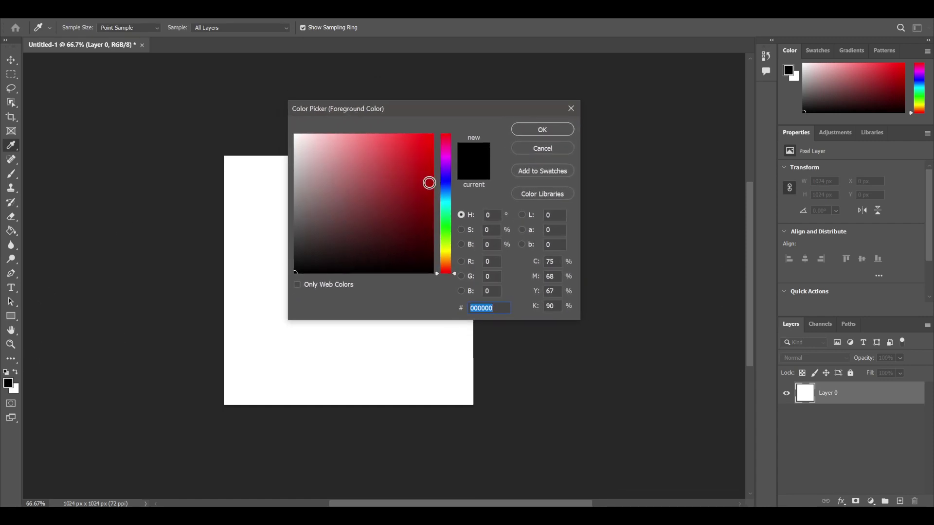
{"action": "left_click", "coordinate": [448, 206]}
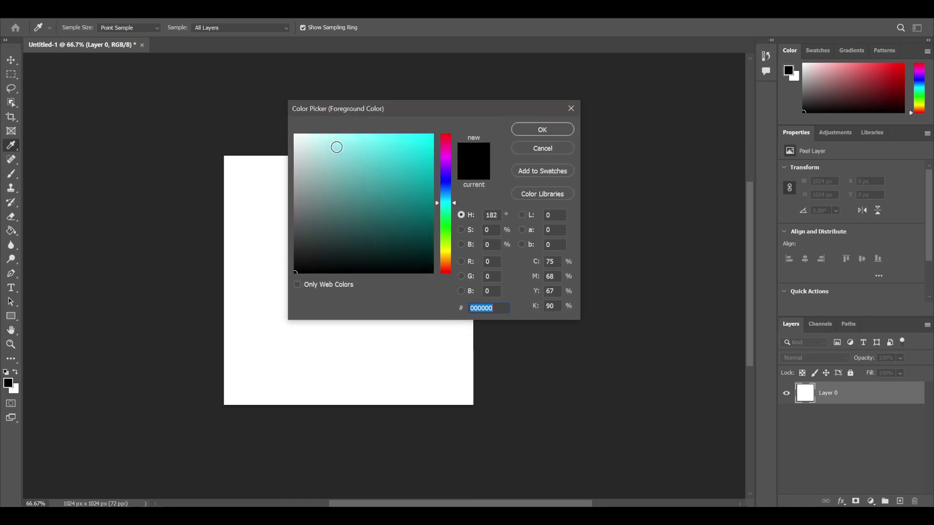
{"action": "left_click_drag", "start_coordinate": [337, 147], "coordinate": [333, 140]}
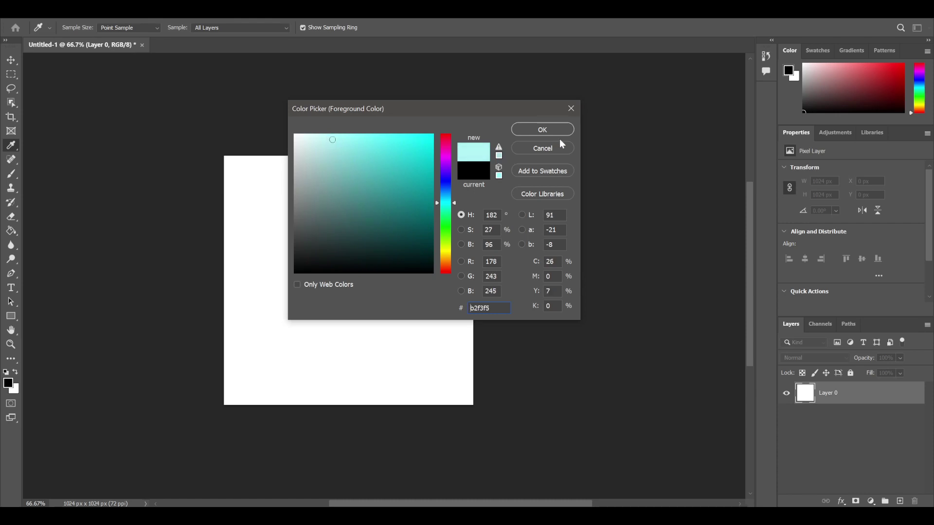
{"action": "left_click", "coordinate": [555, 131]}
{"action": "key", "text": "g"}
{"action": "left_click", "coordinate": [319, 243]}
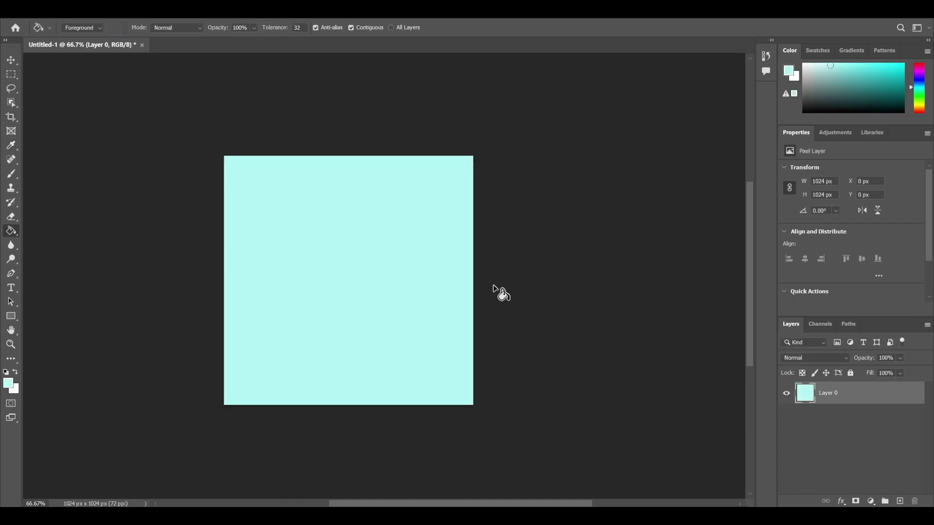
- Try a curved white brush stroke on Layer 0 with the colors swapped, undo it and swap the colors back
{"action": "left_click", "coordinate": [15, 373]}
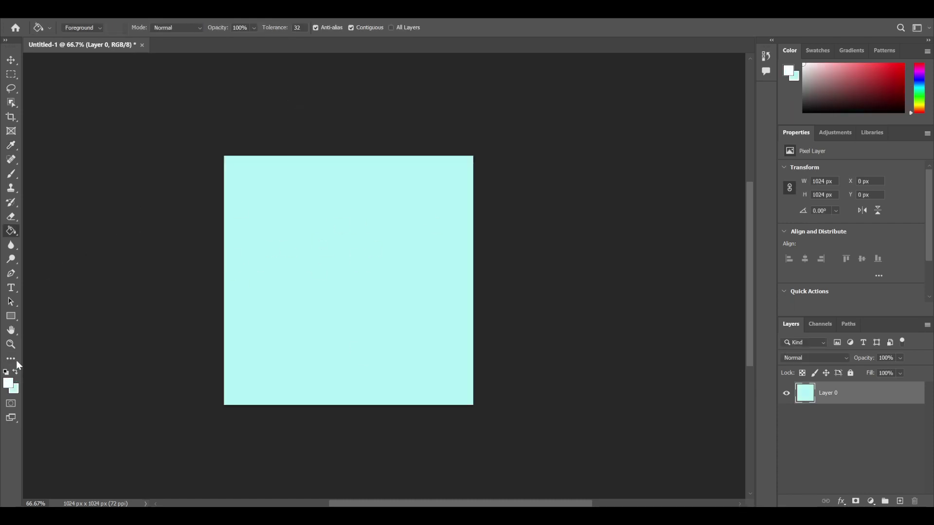
{"action": "left_click", "coordinate": [13, 176]}
{"action": "mouse_move", "coordinate": [346, 223]}
{"action": "left_mouse_down"}
{"action": "mouse_move", "coordinate": [328, 219]}
{"action": "mouse_move", "coordinate": [400, 331]}
{"action": "mouse_move", "coordinate": [391, 302]}
{"action": "left_mouse_up"}
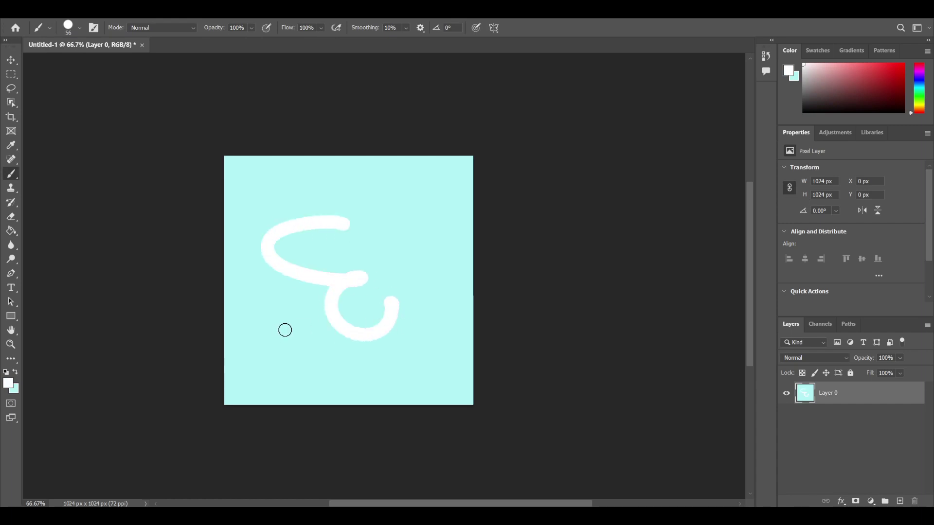
{"action": "key", "text": "ctrl+z"}
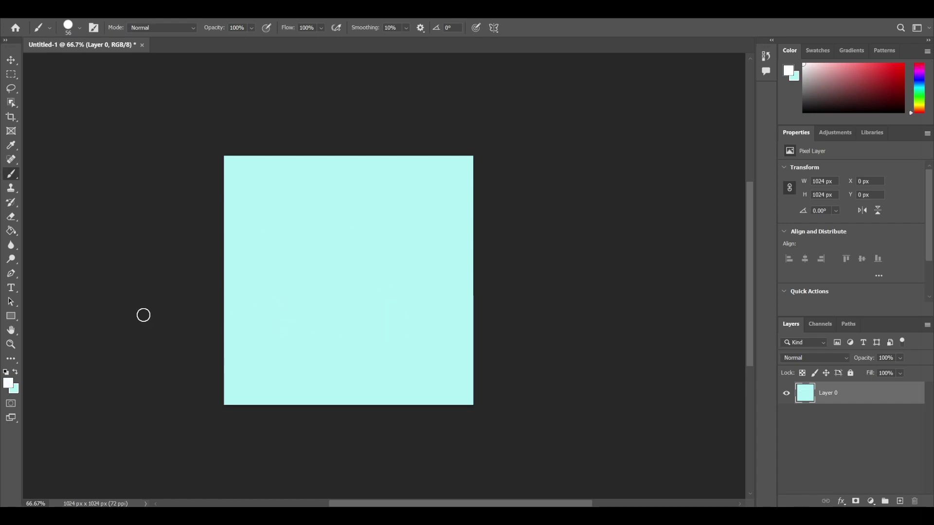
{"action": "left_click", "coordinate": [15, 372]}
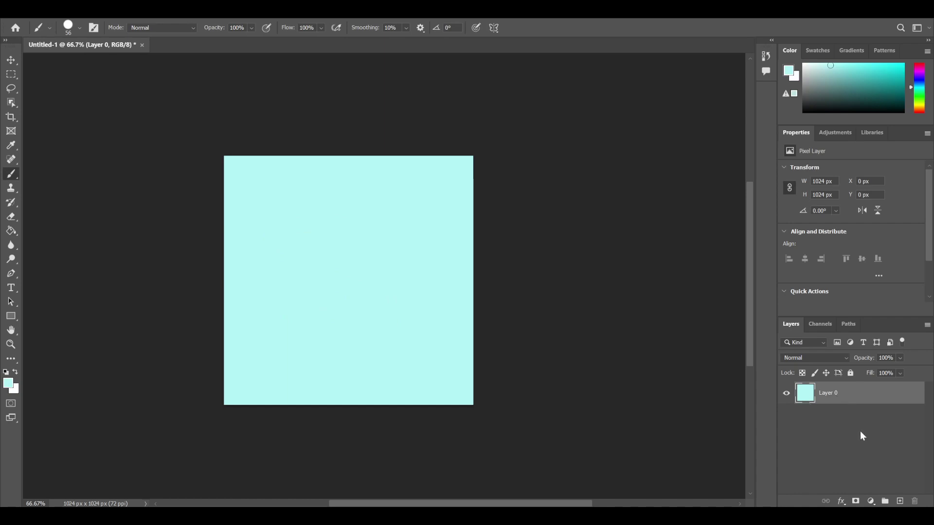
- Add a new layer above Layer 0 and paint a large white zigzag on it with the Brush tool
{"action": "left_click", "coordinate": [899, 501]}
{"action": "mouse_move", "coordinate": [291, 231]}
{"action": "left_mouse_down"}
{"action": "mouse_move", "coordinate": [366, 200]}
{"action": "mouse_move", "coordinate": [276, 220]}
{"action": "mouse_move", "coordinate": [394, 255]}
{"action": "left_mouse_up"}
{"action": "left_click", "coordinate": [16, 373]}
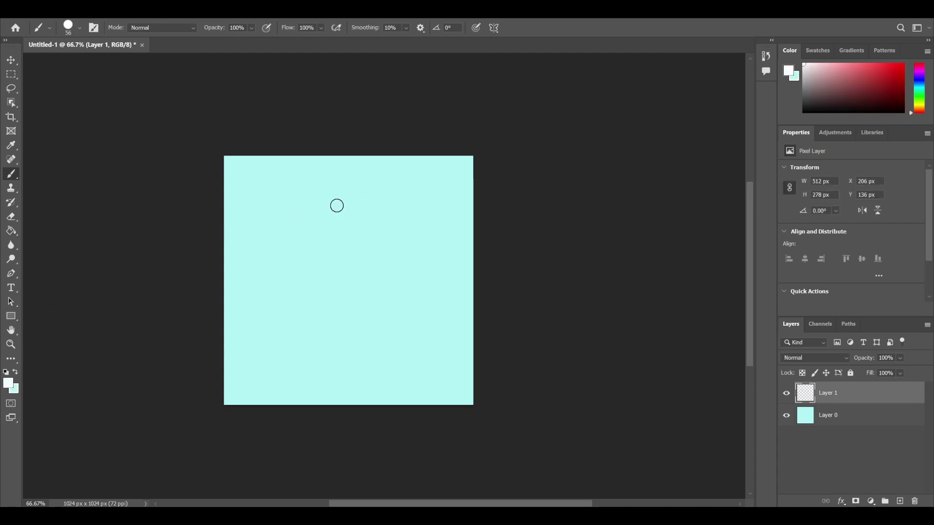
{"action": "mouse_move", "coordinate": [348, 200]}
{"action": "left_mouse_down"}
{"action": "mouse_move", "coordinate": [315, 197]}
{"action": "mouse_move", "coordinate": [415, 275]}
{"action": "mouse_move", "coordinate": [256, 334]}
{"action": "mouse_move", "coordinate": [326, 376]}
{"action": "mouse_move", "coordinate": [436, 281]}
{"action": "mouse_move", "coordinate": [313, 229]}
{"action": "left_mouse_up"}
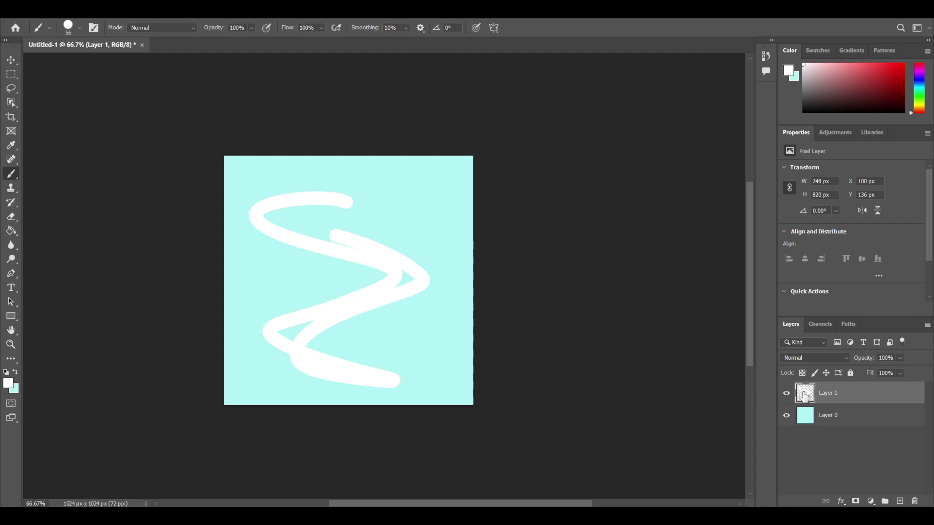
- Open the layer style settings of Layer 1 and enable a Color Overlay effect
{"action": "double_click", "coordinate": [827, 394]}
{"action": "double_click", "coordinate": [805, 396]}
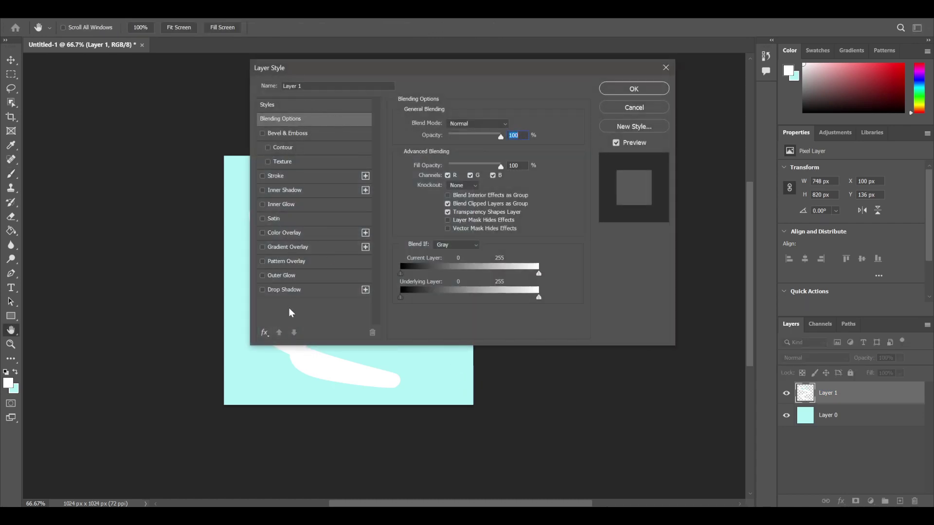
{"action": "left_click_drag", "start_coordinate": [360, 66], "coordinate": [477, 97]}
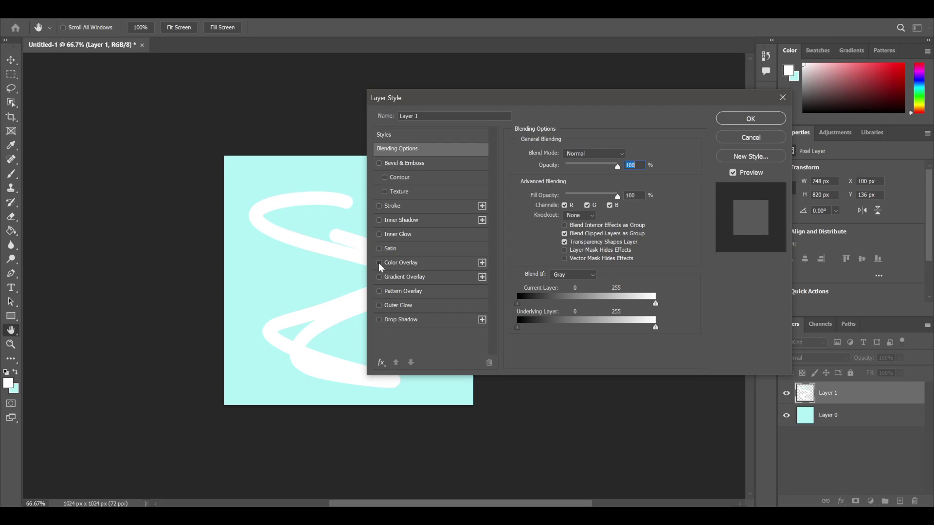
{"action": "left_click", "coordinate": [380, 263]}
{"action": "left_click", "coordinate": [401, 262]}
{"action": "mouse_move", "coordinate": [468, 103]}
{"action": "left_mouse_down"}
{"action": "mouse_move", "coordinate": [564, 233]}
{"action": "mouse_move", "coordinate": [538, 205]}
{"action": "left_mouse_up"}
- Set the overlay color to the red af2727 and apply the layer style
{"action": "left_click", "coordinate": [699, 258]}
{"action": "left_click_drag", "start_coordinate": [398, 105], "coordinate": [539, 164]}
{"action": "left_click", "coordinate": [530, 223]}
{"action": "left_click_drag", "start_coordinate": [530, 223], "coordinate": [497, 264]}
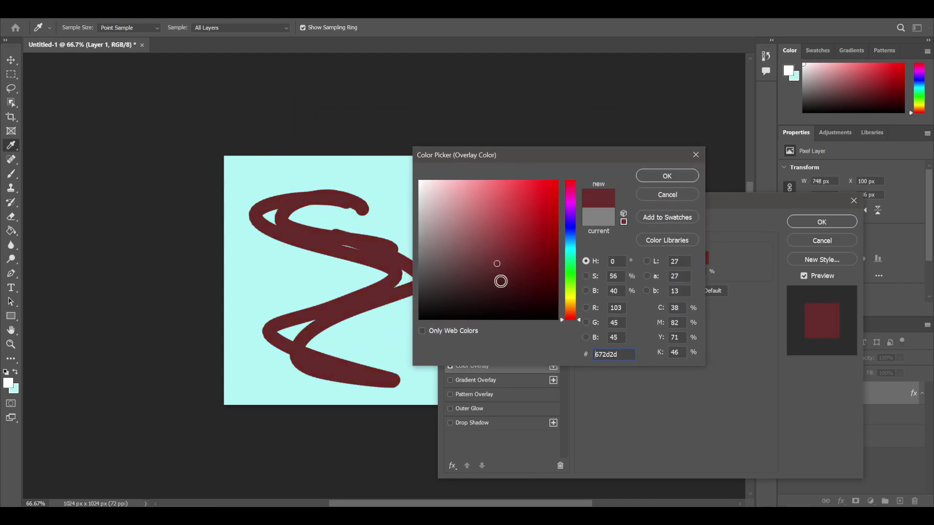
{"action": "left_click", "coordinate": [527, 224]}
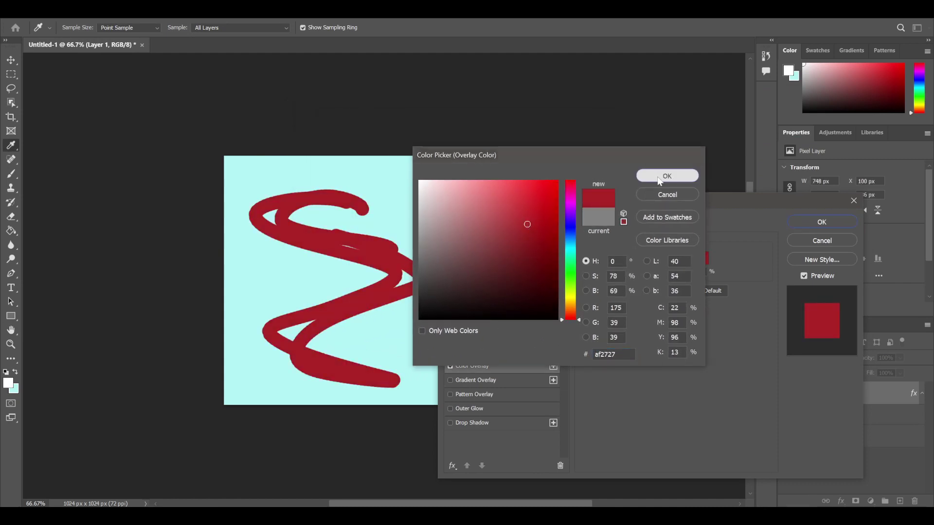
{"action": "left_click", "coordinate": [659, 177]}
{"action": "left_click", "coordinate": [822, 222]}
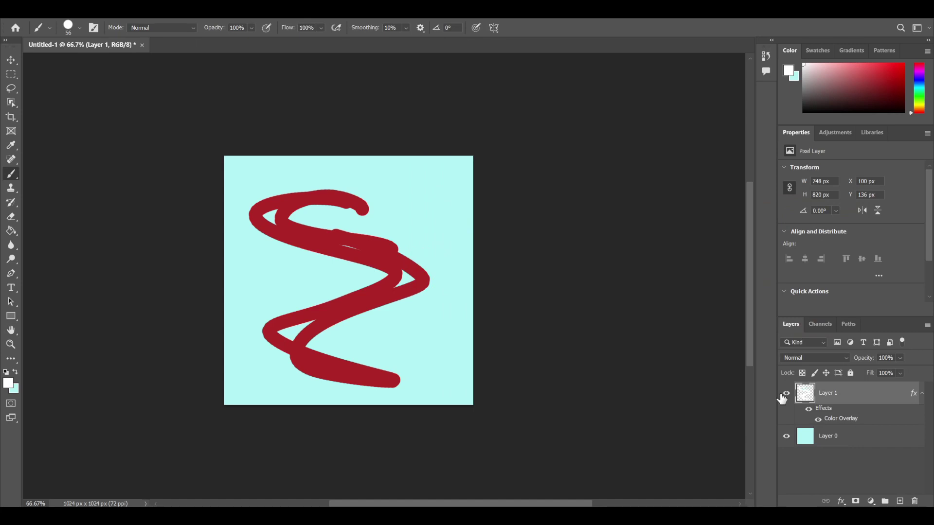
- Delete Layer 1 together with its color overlay
{"action": "left_click", "coordinate": [914, 502]}
{"action": "left_click", "coordinate": [446, 207]}
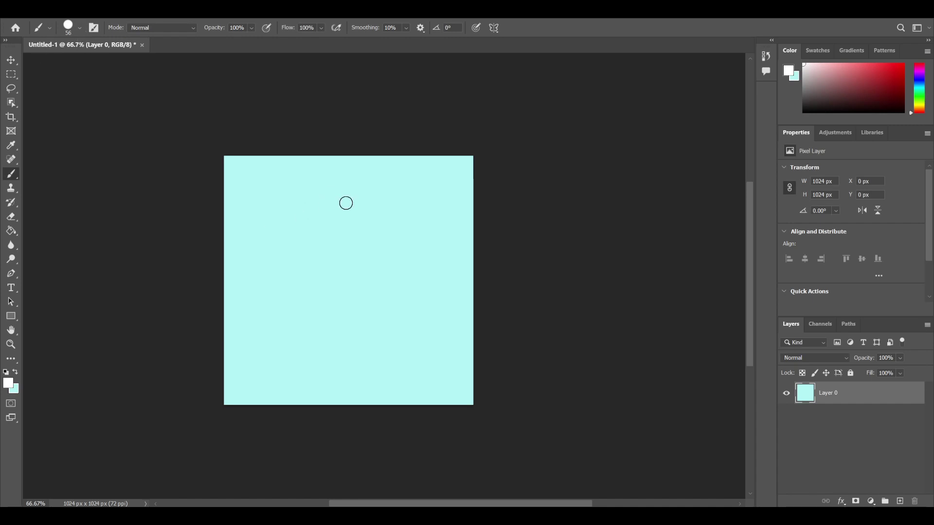
- Try several white brush strokes directly on Layer 0, including a curve, a vertical line and an oval, and undo them all
{"action": "mouse_move", "coordinate": [346, 203]}
{"action": "left_mouse_down"}
{"action": "mouse_move", "coordinate": [263, 236]}
{"action": "mouse_move", "coordinate": [317, 315]}
{"action": "left_mouse_up"}
{"action": "key", "text": "ctrl+z"}
{"action": "mouse_move", "coordinate": [257, 186]}
{"action": "left_mouse_down"}
{"action": "mouse_move", "coordinate": [300, 188]}
{"action": "mouse_move", "coordinate": [337, 222]}
{"action": "mouse_move", "coordinate": [293, 261]}
{"action": "mouse_move", "coordinate": [327, 324]}
{"action": "mouse_move", "coordinate": [418, 243]}
{"action": "left_mouse_up"}
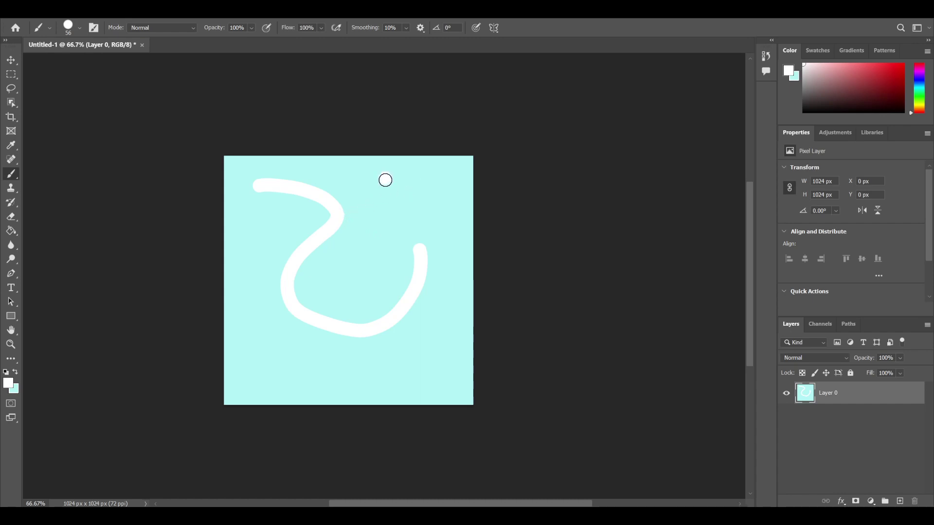
{"action": "left_click_drag", "start_coordinate": [384, 180], "coordinate": [384, 263]}
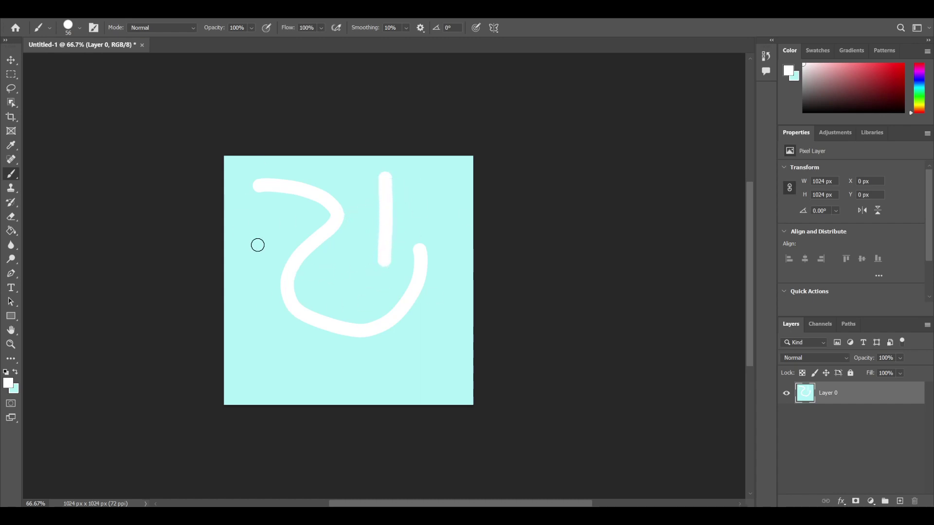
{"action": "mouse_move", "coordinate": [275, 335]}
{"action": "left_mouse_down"}
{"action": "mouse_move", "coordinate": [250, 351]}
{"action": "mouse_move", "coordinate": [247, 371]}
{"action": "mouse_move", "coordinate": [276, 390]}
{"action": "mouse_move", "coordinate": [308, 387]}
{"action": "mouse_move", "coordinate": [326, 370]}
{"action": "mouse_move", "coordinate": [313, 351]}
{"action": "mouse_move", "coordinate": [272, 337]}
{"action": "left_mouse_up"}
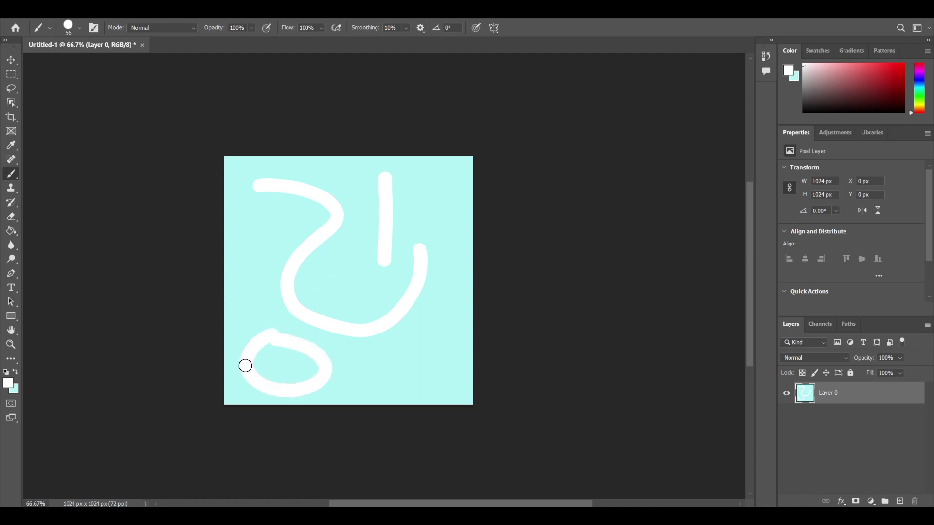
{"action": "key", "text": "ctrl+z"}
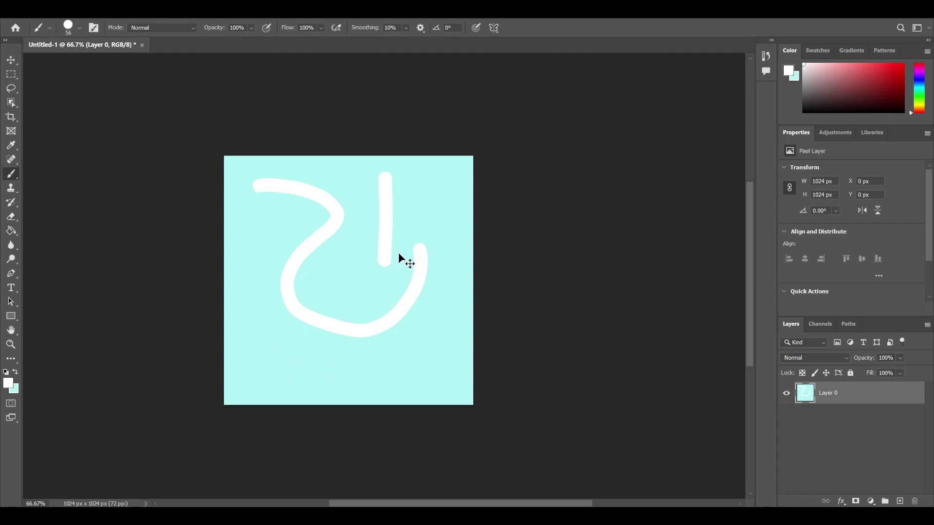
{"action": "key", "text": "ctrl+z"}
{"action": "key", "text": "ctrl+z"}
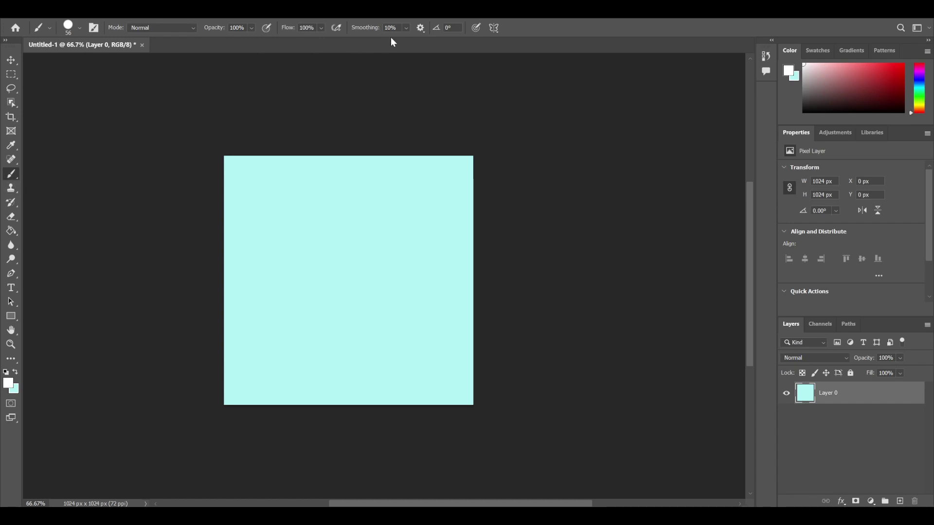
- Set the brush hardness to 0%, paint a soft white test stroke on the canvas and undo it
{"action": "left_click", "coordinate": [78, 28]}
{"action": "mouse_move", "coordinate": [61, 88]}
{"action": "left_mouse_down"}
{"action": "mouse_move", "coordinate": [162, 88]}
{"action": "mouse_move", "coordinate": [43, 89]}
{"action": "left_mouse_up"}
{"action": "left_click", "coordinate": [80, 29]}
{"action": "left_click", "coordinate": [78, 28]}
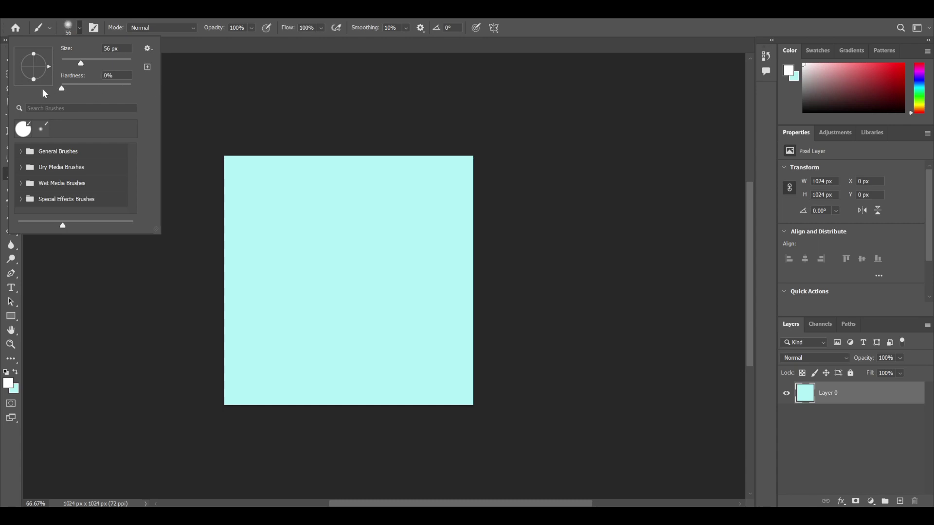
{"action": "mouse_move", "coordinate": [113, 88]}
{"action": "left_mouse_down"}
{"action": "mouse_move", "coordinate": [141, 88]}
{"action": "mouse_move", "coordinate": [68, 89]}
{"action": "left_mouse_up"}
{"action": "mouse_move", "coordinate": [363, 202]}
{"action": "left_mouse_down"}
{"action": "mouse_move", "coordinate": [316, 255]}
{"action": "mouse_move", "coordinate": [359, 294]}
{"action": "mouse_move", "coordinate": [279, 278]}
{"action": "mouse_move", "coordinate": [391, 236]}
{"action": "mouse_move", "coordinate": [335, 226]}
{"action": "left_mouse_up"}
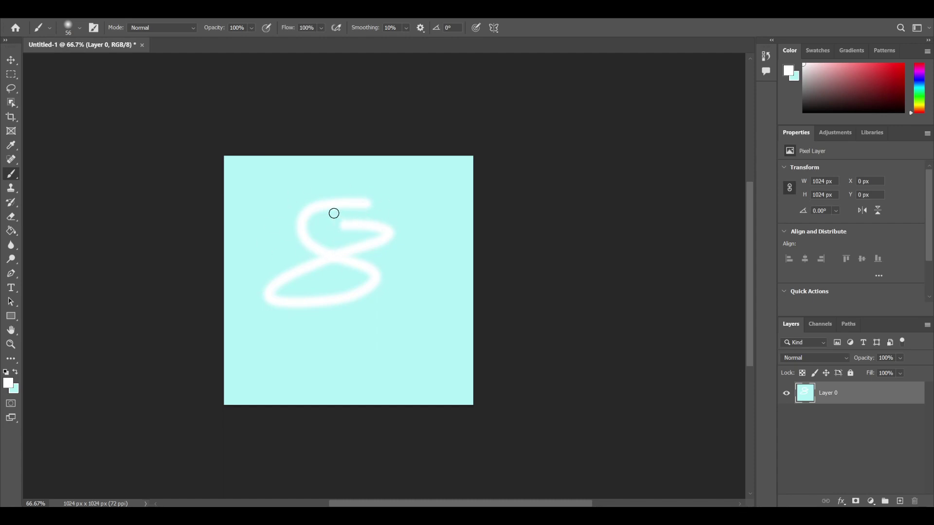
{"action": "key", "text": "ctrl+z"}
- Set the brush hardness to 100%, paint a hard-edged white test stroke and undo it
{"action": "left_click", "coordinate": [80, 31]}
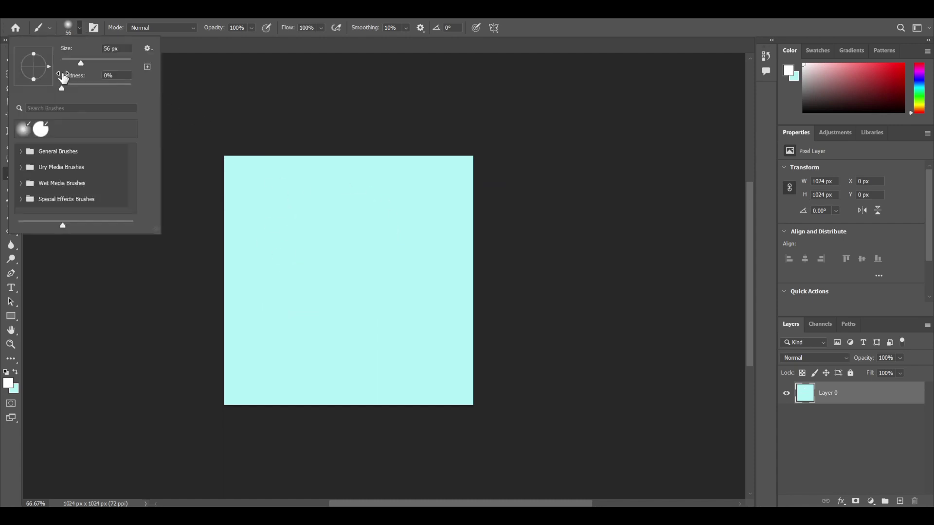
{"action": "left_click_drag", "start_coordinate": [62, 88], "coordinate": [158, 92]}
{"action": "mouse_move", "coordinate": [360, 195]}
{"action": "left_mouse_down"}
{"action": "mouse_move", "coordinate": [286, 227]}
{"action": "mouse_move", "coordinate": [308, 320]}
{"action": "left_mouse_up"}
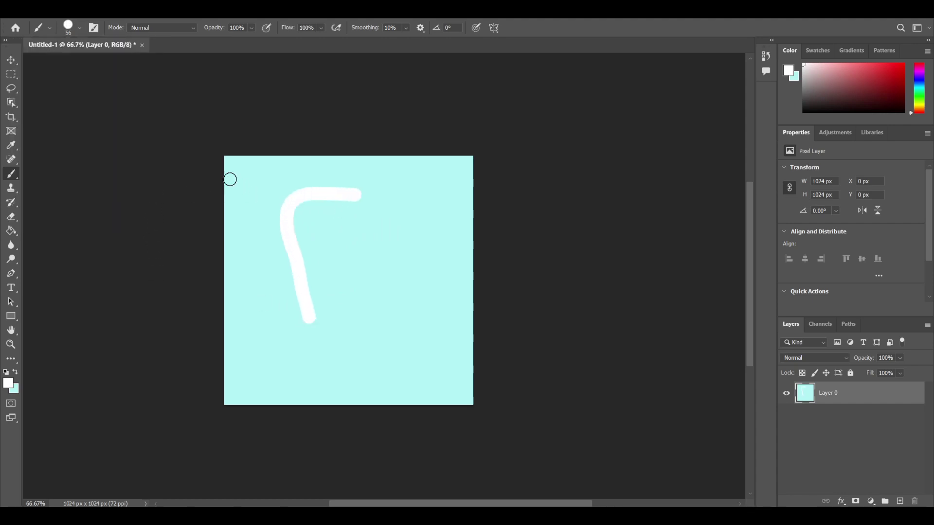
{"action": "key", "text": "ctrl+z"}
- Set the brush size to 37 px
{"action": "left_click", "coordinate": [80, 28]}
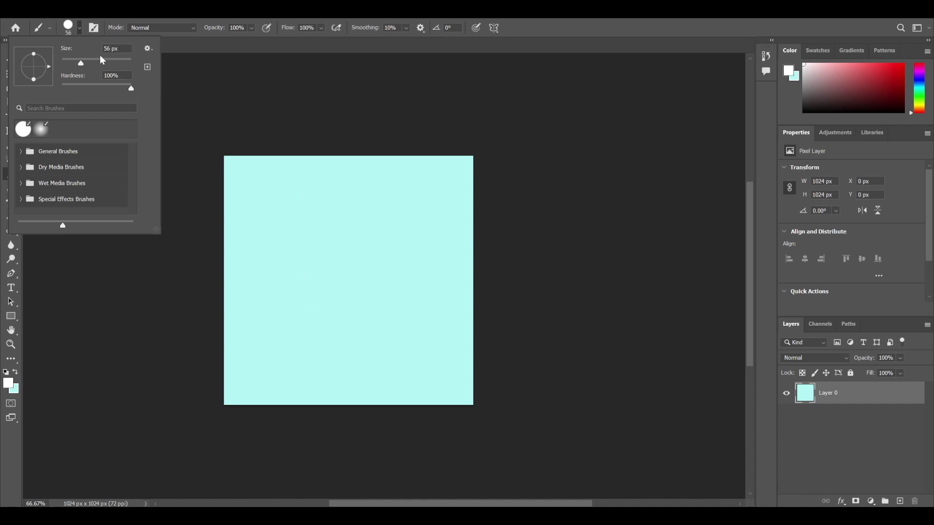
{"action": "left_click_drag", "start_coordinate": [81, 62], "coordinate": [68, 59]}
{"action": "left_click", "coordinate": [248, 34]}
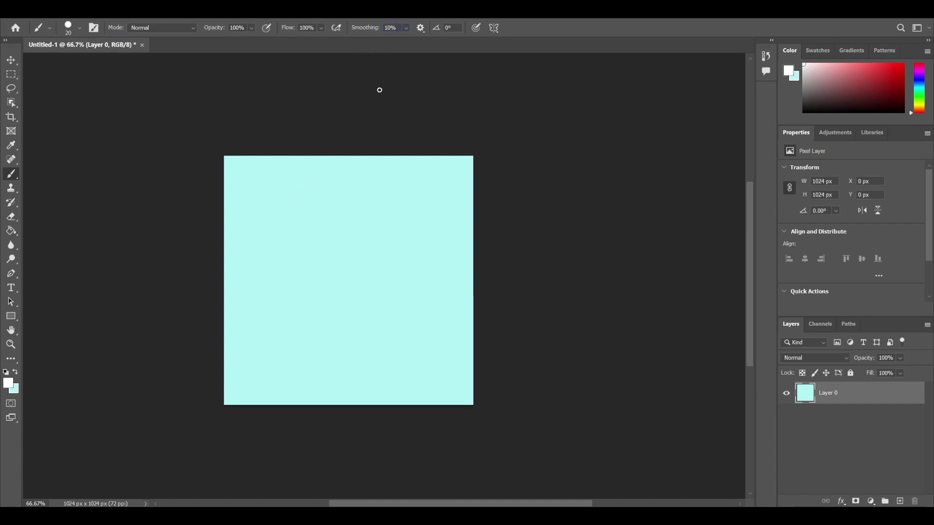
{"action": "left_click", "coordinate": [79, 28]}
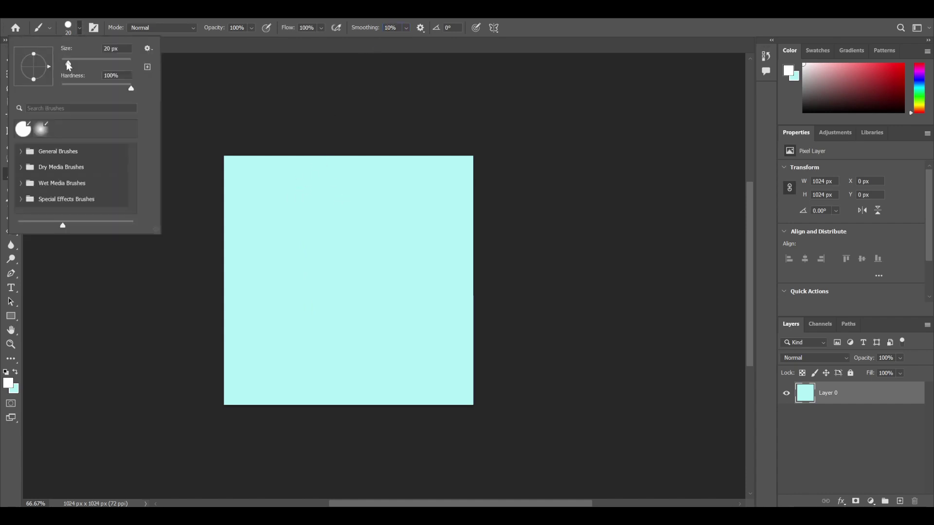
{"action": "left_click_drag", "start_coordinate": [68, 66], "coordinate": [73, 63]}
- Set the brush smoothing to 50%
{"action": "left_click", "coordinate": [374, 39]}
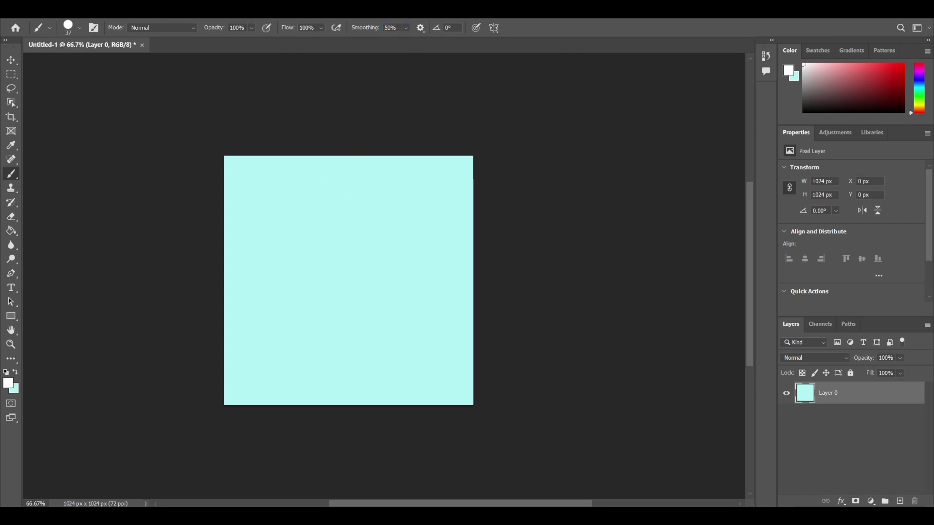
{"action": "left_click", "coordinate": [406, 27]}
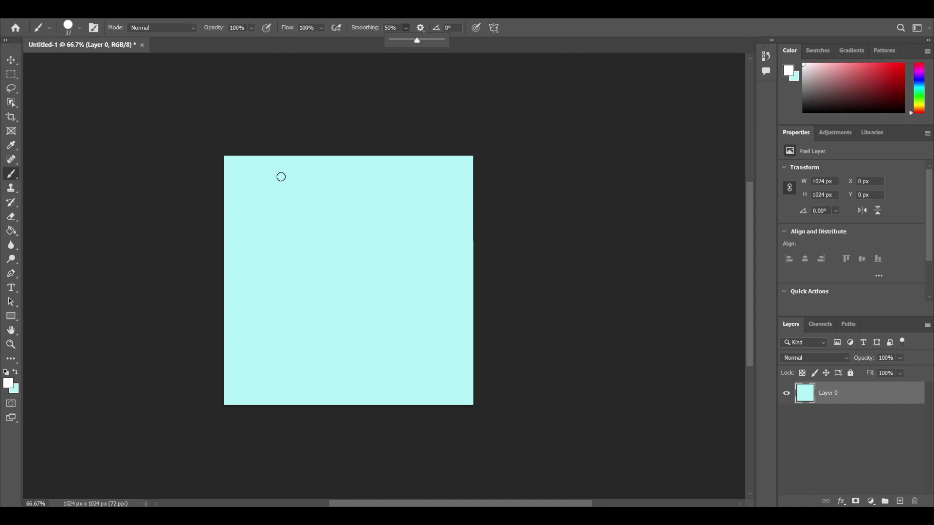
- Paint a wavy vertical white stroke, set the brush smoothing to 10% and paint a second wavy stroke beside it
{"action": "mouse_move", "coordinate": [291, 175]}
{"action": "left_mouse_down"}
{"action": "mouse_move", "coordinate": [268, 184]}
{"action": "mouse_move", "coordinate": [294, 250]}
{"action": "mouse_move", "coordinate": [264, 281]}
{"action": "mouse_move", "coordinate": [283, 315]}
{"action": "mouse_move", "coordinate": [262, 346]}
{"action": "mouse_move", "coordinate": [277, 393]}
{"action": "left_mouse_up"}
{"action": "left_click", "coordinate": [407, 28]}
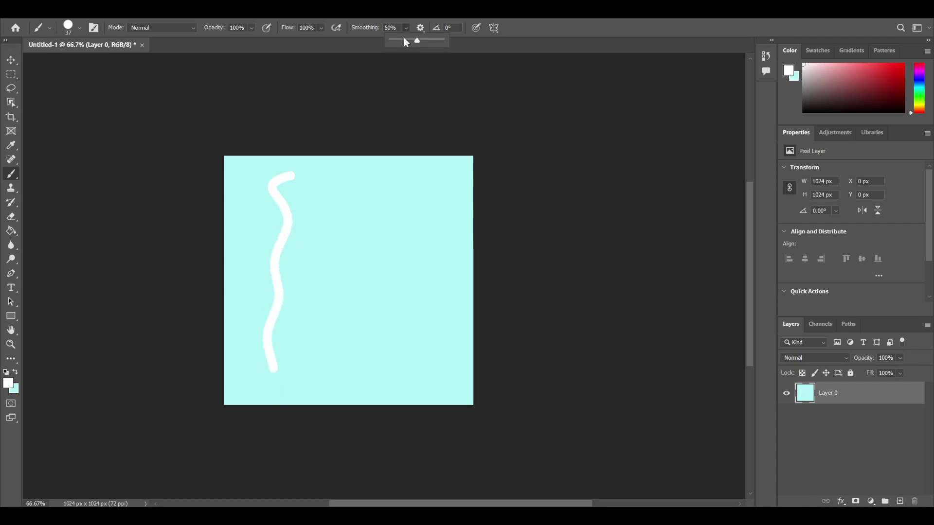
{"action": "left_click_drag", "start_coordinate": [388, 28], "coordinate": [382, 28]}
{"action": "type", "text": "1"}
{"action": "mouse_move", "coordinate": [377, 173]}
{"action": "left_mouse_down"}
{"action": "mouse_move", "coordinate": [360, 180]}
{"action": "mouse_move", "coordinate": [381, 218]}
{"action": "mouse_move", "coordinate": [354, 251]}
{"action": "mouse_move", "coordinate": [375, 300]}
{"action": "mouse_move", "coordinate": [371, 372]}
{"action": "left_mouse_up"}
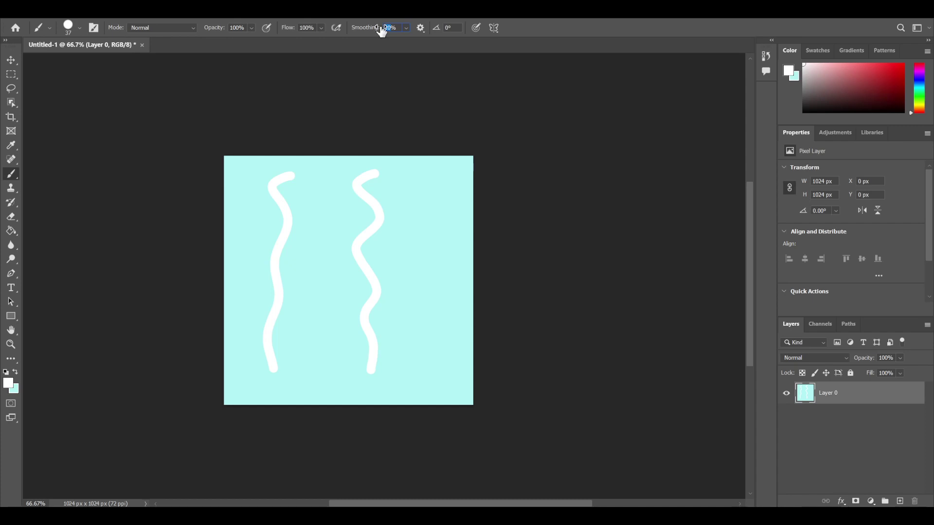
- Paint a small white circle with 50% smoothing, and two more circles below it with the smoothing set to 10%
{"action": "mouse_move", "coordinate": [435, 215]}
{"action": "left_mouse_down"}
{"action": "mouse_move", "coordinate": [415, 215]}
{"action": "mouse_move", "coordinate": [402, 229]}
{"action": "mouse_move", "coordinate": [410, 251]}
{"action": "mouse_move", "coordinate": [432, 257]}
{"action": "mouse_move", "coordinate": [454, 243]}
{"action": "mouse_move", "coordinate": [435, 209]}
{"action": "left_mouse_up"}
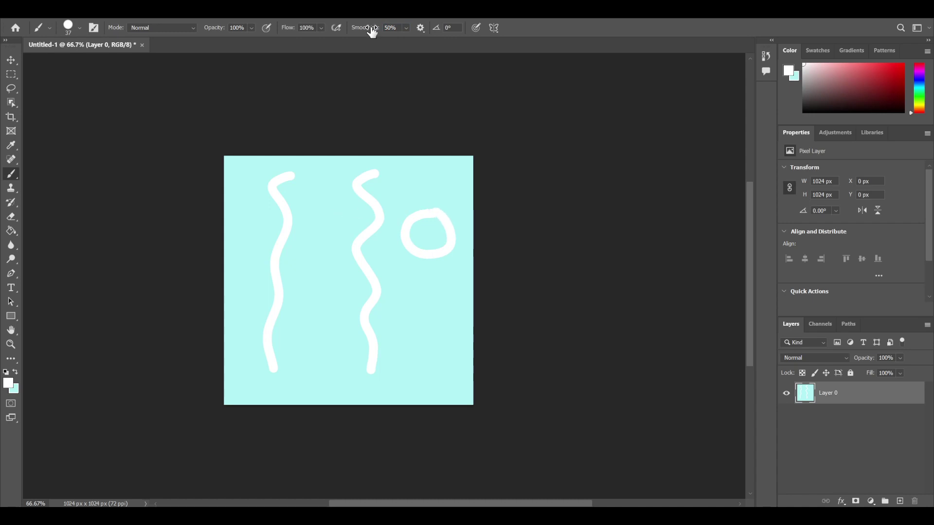
{"action": "left_click", "coordinate": [406, 28]}
{"action": "mouse_move", "coordinate": [436, 277]}
{"action": "left_mouse_down"}
{"action": "mouse_move", "coordinate": [409, 290]}
{"action": "mouse_move", "coordinate": [412, 309]}
{"action": "mouse_move", "coordinate": [446, 304]}
{"action": "mouse_move", "coordinate": [429, 276]}
{"action": "left_mouse_up"}
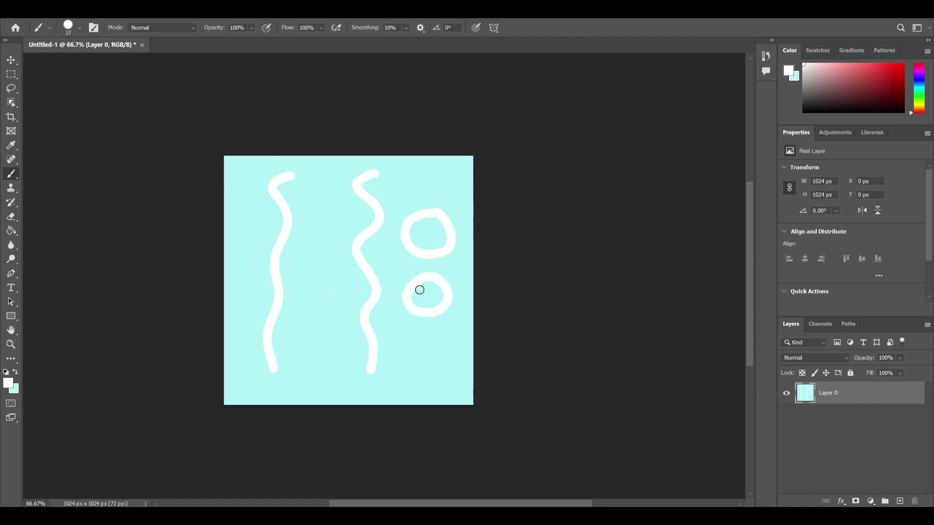
{"action": "mouse_move", "coordinate": [420, 341]}
{"action": "left_mouse_down"}
{"action": "mouse_move", "coordinate": [404, 367]}
{"action": "mouse_move", "coordinate": [435, 370]}
{"action": "mouse_move", "coordinate": [444, 352]}
{"action": "mouse_move", "coordinate": [427, 331]}
{"action": "left_mouse_up"}
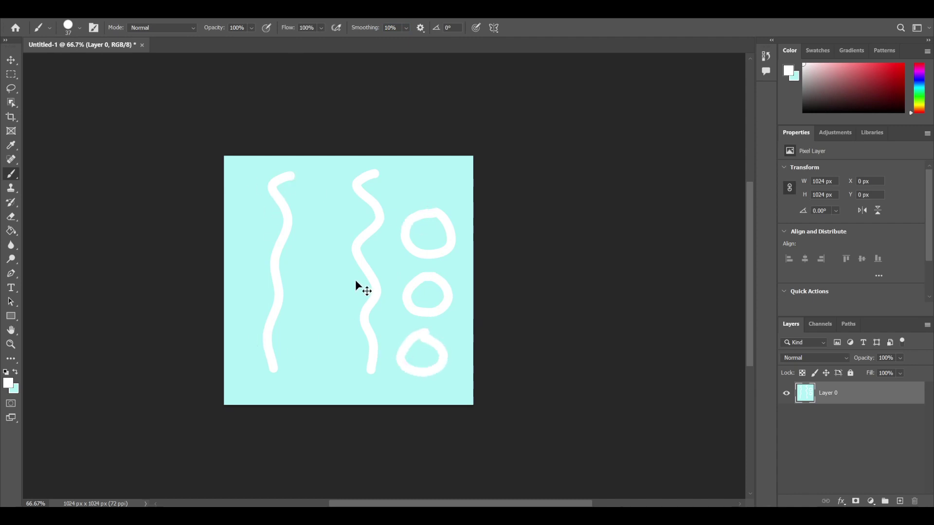
- Undo all five white test strokes to clear the canvas
{"action": "key", "text": "ctrl+z"}
{"action": "key", "text": "ctrl+z"}
{"action": "key", "text": "ctrl+z"}
{"action": "key", "text": "ctrl+z"}
{"action": "key", "text": "ctrl+z"}
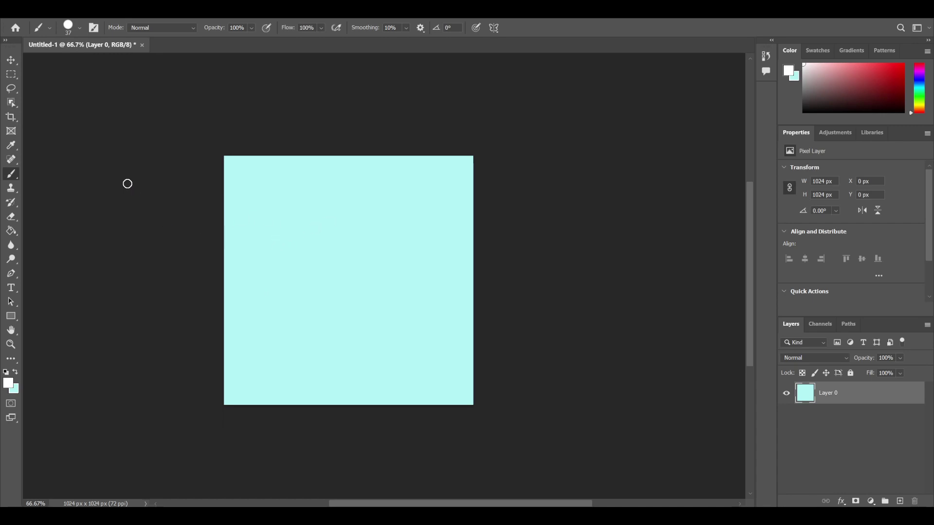
- Choose the Magic Wand as the selection tool and return to the Brush tool
{"action": "left_click", "coordinate": [12, 102]}
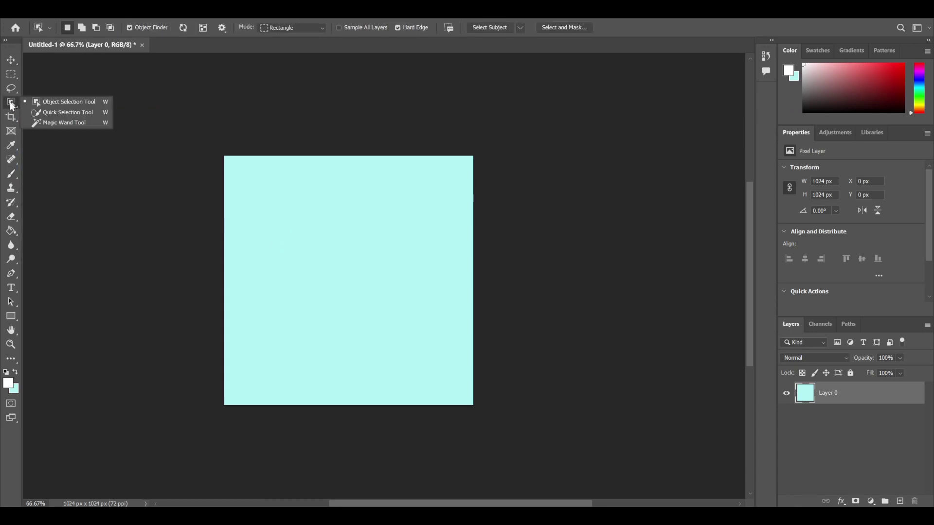
{"action": "left_click", "coordinate": [63, 122]}
{"action": "left_click", "coordinate": [9, 176]}
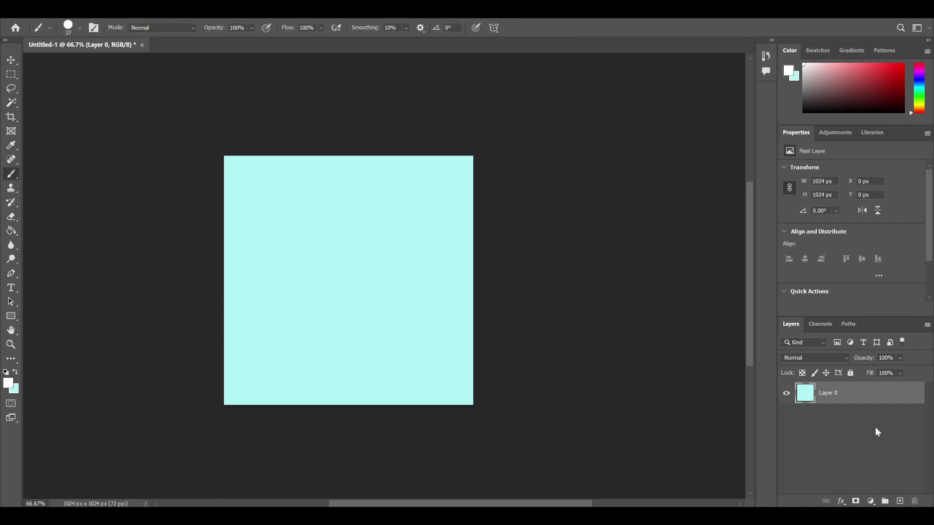
- Add a layer above Layer 0 and paint a closed black round outline about 625 by 566 px on it
{"action": "left_click", "coordinate": [901, 503]}
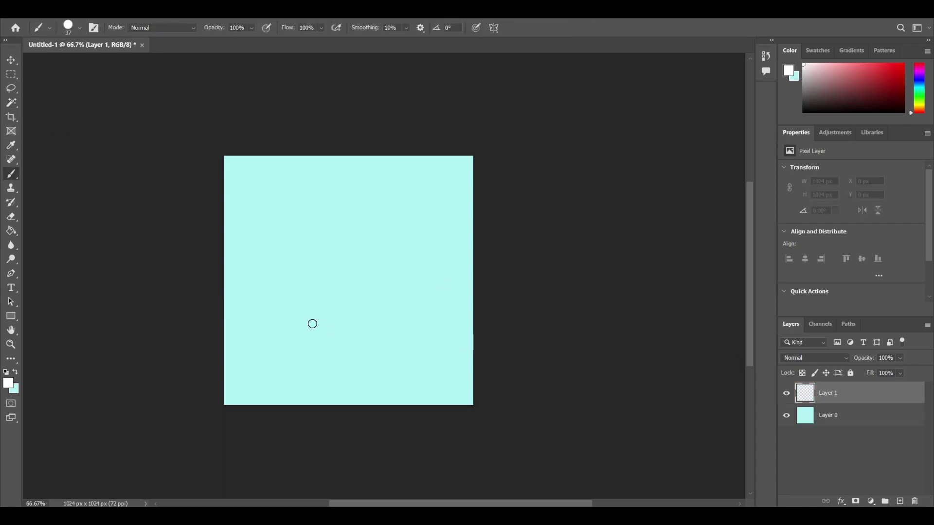
{"action": "left_click", "coordinate": [14, 384]}
{"action": "left_click", "coordinate": [420, 319]}
{"action": "left_click", "coordinate": [664, 175]}
{"action": "mouse_move", "coordinate": [371, 191]}
{"action": "left_mouse_down"}
{"action": "mouse_move", "coordinate": [295, 210]}
{"action": "mouse_move", "coordinate": [290, 276]}
{"action": "mouse_move", "coordinate": [391, 316]}
{"action": "mouse_move", "coordinate": [428, 273]}
{"action": "mouse_move", "coordinate": [405, 213]}
{"action": "mouse_move", "coordinate": [370, 193]}
{"action": "left_mouse_up"}
- Set the foreground color to dark red and fill the inside of the black outline with the Paint Bucket
{"action": "left_click", "coordinate": [10, 383]}
{"action": "left_click_drag", "start_coordinate": [497, 222], "coordinate": [519, 227]}
{"action": "left_click", "coordinate": [642, 180]}
{"action": "left_click", "coordinate": [11, 230]}
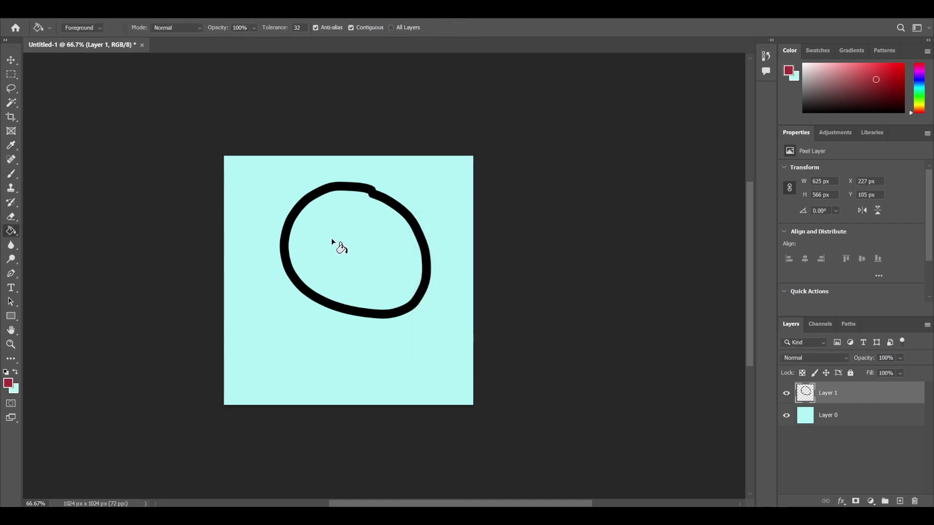
{"action": "left_click", "coordinate": [333, 239]}
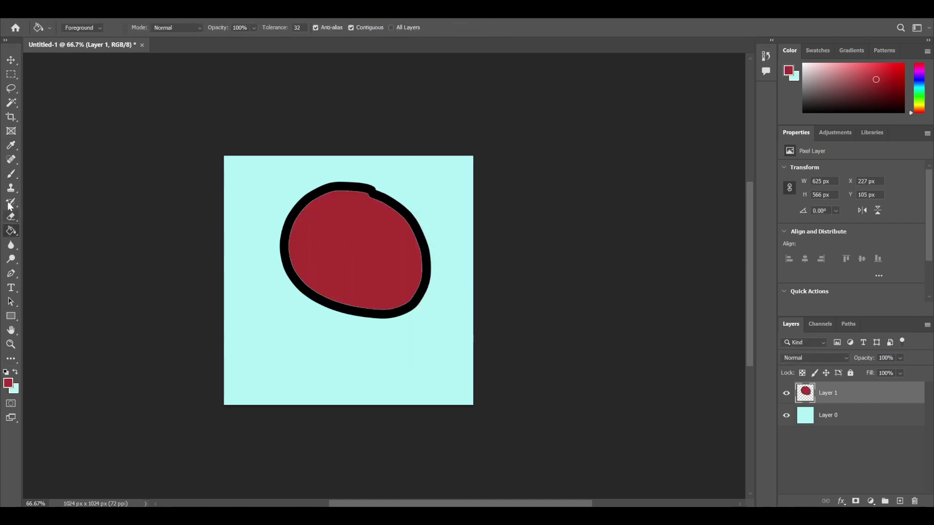
- Set the foreground color to blue and paint two eyes and a smiling mouth inside the red shape
{"action": "key", "text": "i"}
{"action": "left_click", "coordinate": [8, 383]}
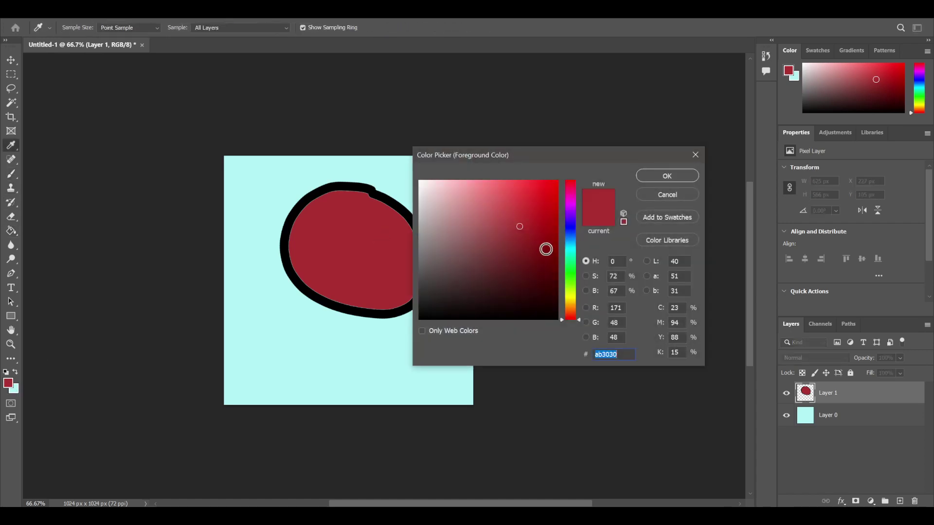
{"action": "left_click", "coordinate": [568, 232]}
{"action": "left_click", "coordinate": [661, 176]}
{"action": "key", "text": "b"}
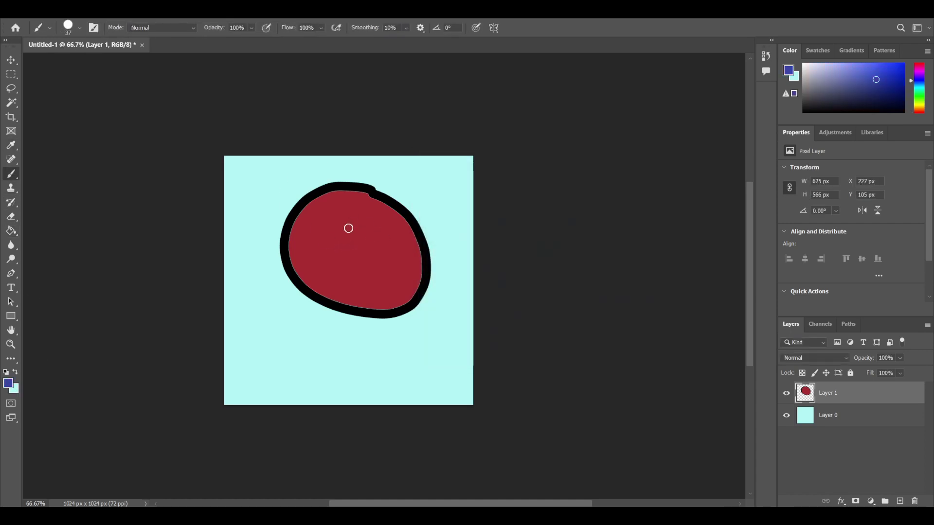
{"action": "left_click_drag", "start_coordinate": [336, 215], "coordinate": [336, 239]}
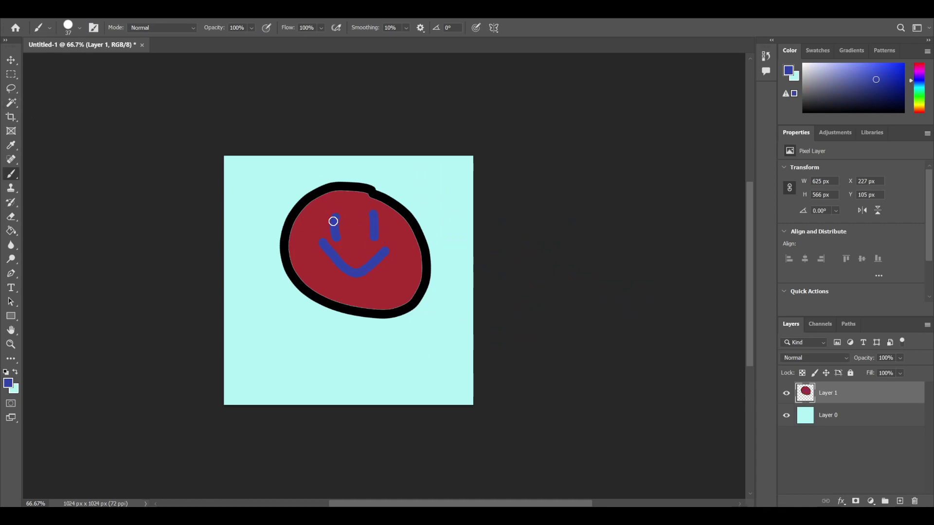
- Select the red fill around the face with the Magic Wand, delete it and clear the selection
{"action": "left_click", "coordinate": [10, 104]}
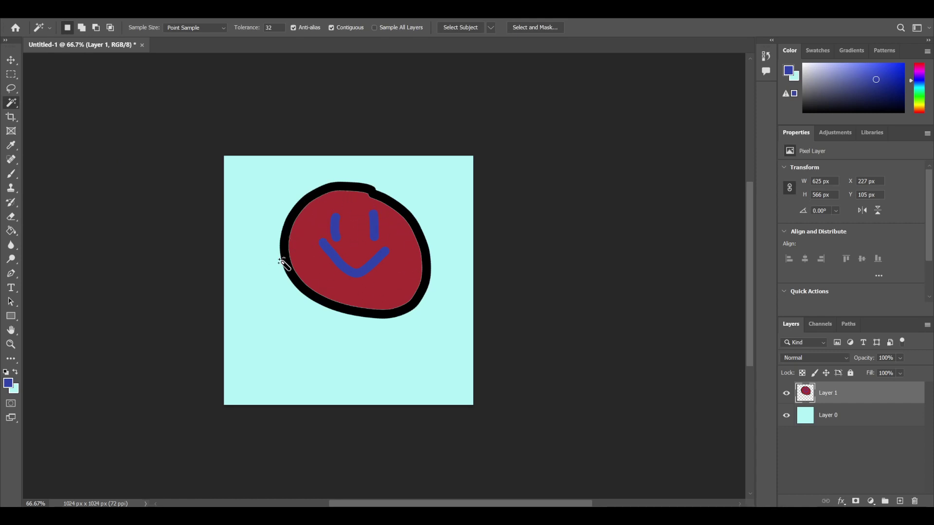
{"action": "left_click", "coordinate": [355, 217]}
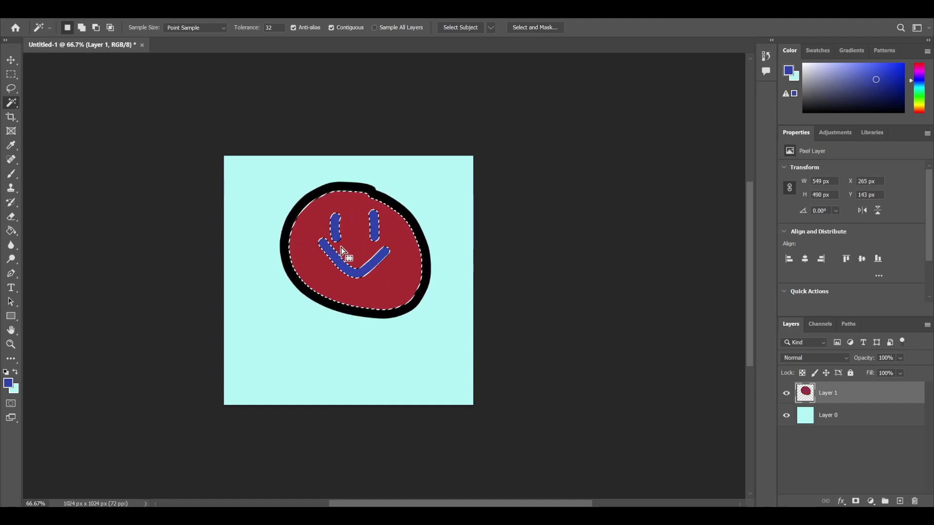
{"action": "key", "text": "Delete"}
{"action": "left_click", "coordinate": [11, 74]}
{"action": "left_click", "coordinate": [111, 111]}
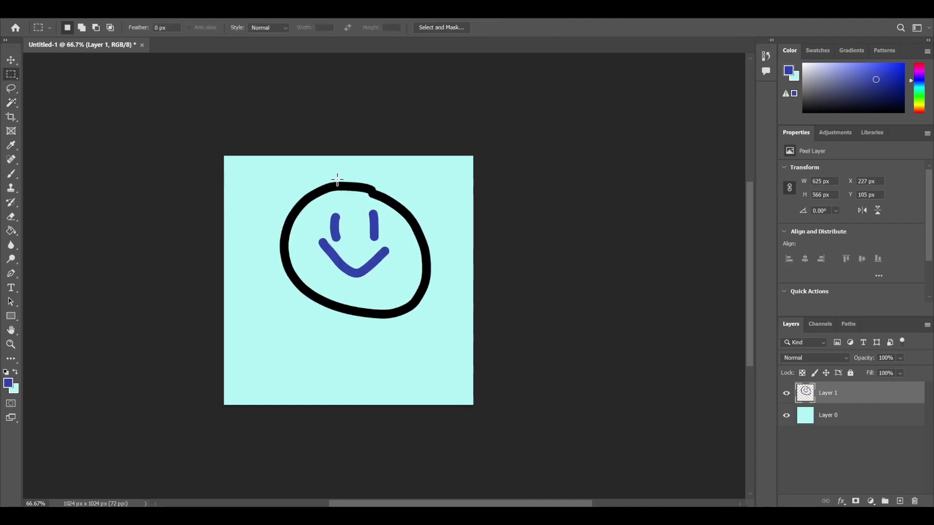
- Undo the deletion of the red fill and clear the selection around it
{"action": "left_click", "coordinate": [11, 102]}
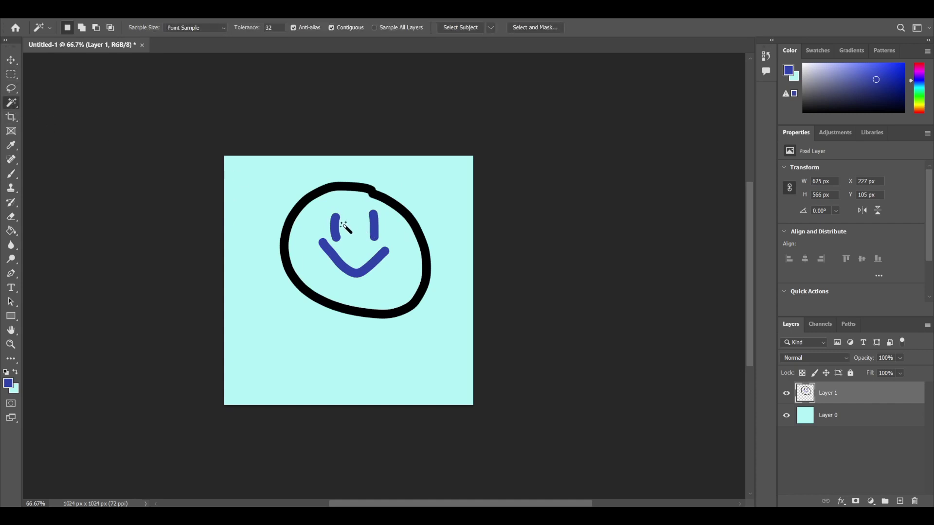
{"action": "key", "text": "ctrl+z"}
{"action": "key", "text": "ctrl+z"}
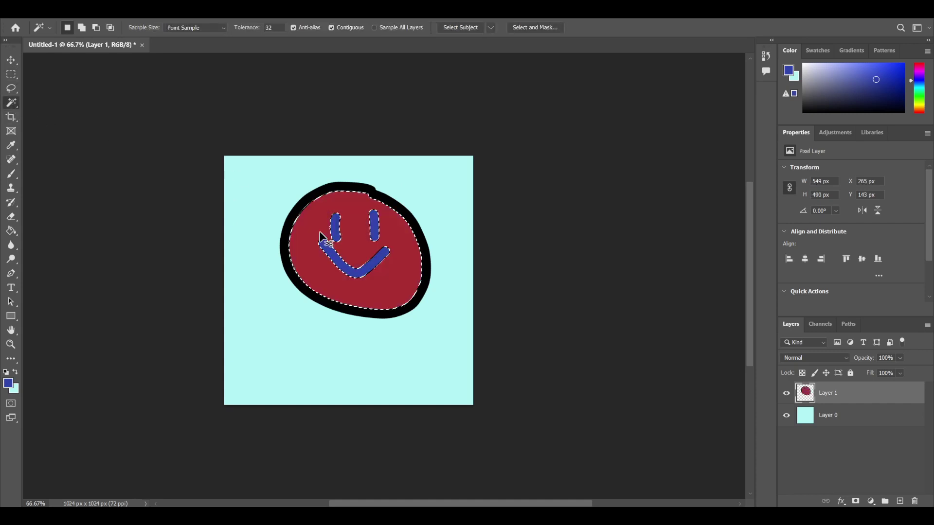
{"action": "left_click", "coordinate": [12, 74]}
{"action": "left_click", "coordinate": [86, 99]}
{"action": "left_click", "coordinate": [12, 102]}
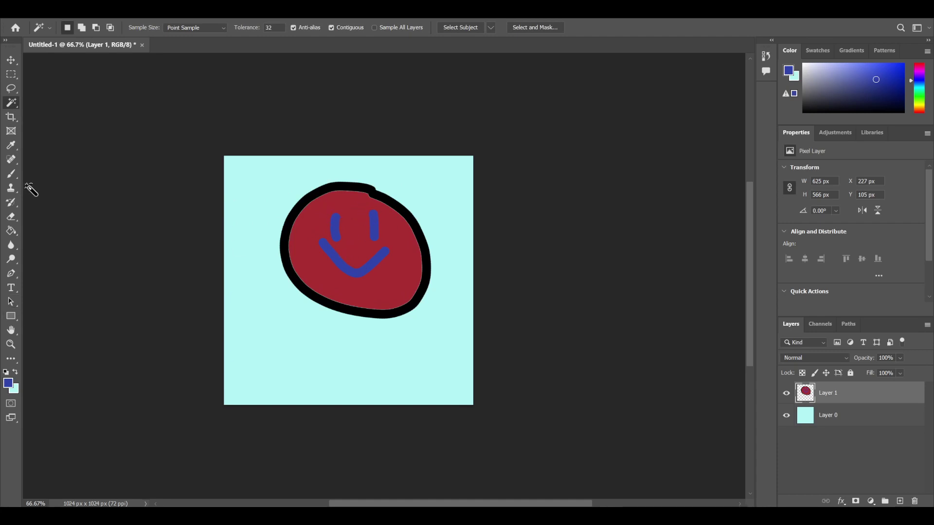
- Cover Layer 1 with a horizontal linear gradient from the blue foreground to the light cyan background color
{"action": "left_click", "coordinate": [11, 232]}
{"action": "right_click", "coordinate": [11, 231]}
{"action": "left_click", "coordinate": [51, 232]}
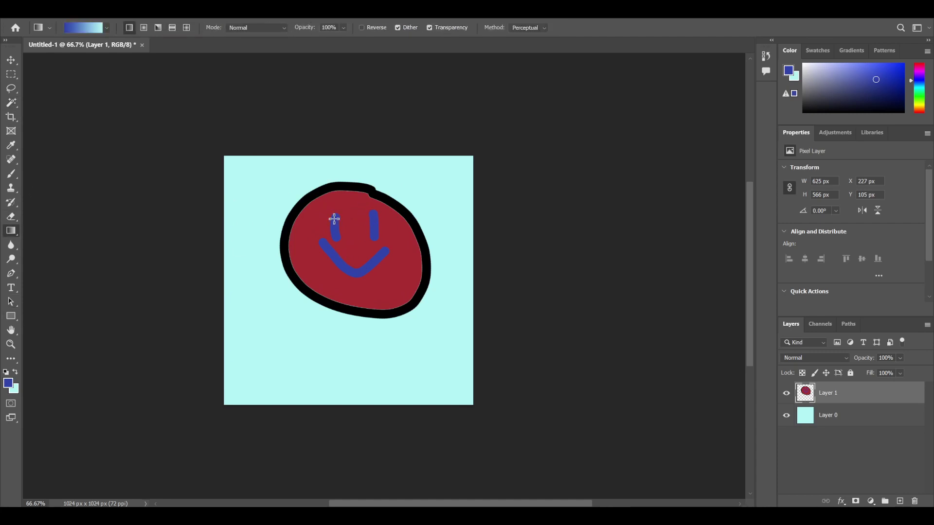
{"action": "left_click_drag", "start_coordinate": [309, 229], "coordinate": [452, 245]}
{"action": "key", "text": "ctrl+z"}
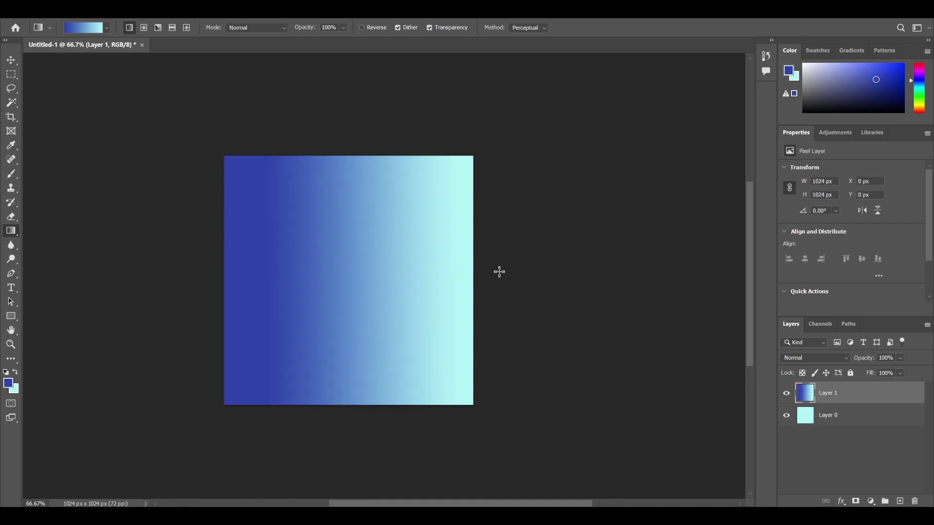
- Select a band in the blue part of the gradient with the Magic Wand, clear it and select the band again
{"action": "left_click", "coordinate": [11, 103]}
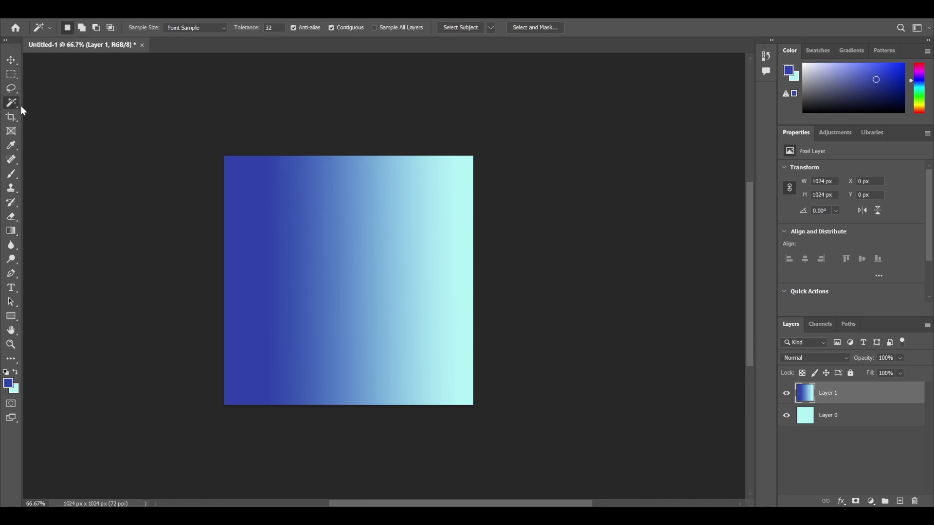
{"action": "left_click", "coordinate": [314, 209]}
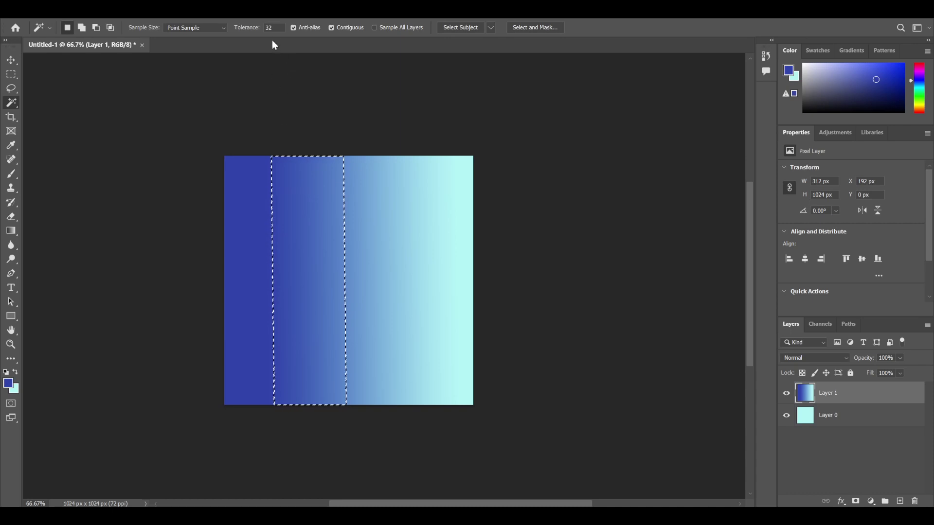
{"action": "left_click", "coordinate": [305, 204]}
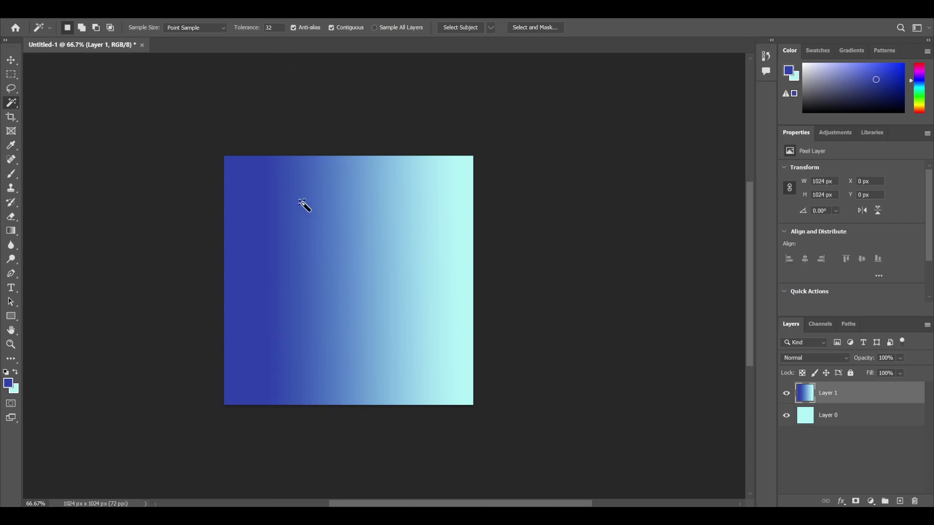
{"action": "left_click", "coordinate": [309, 204]}
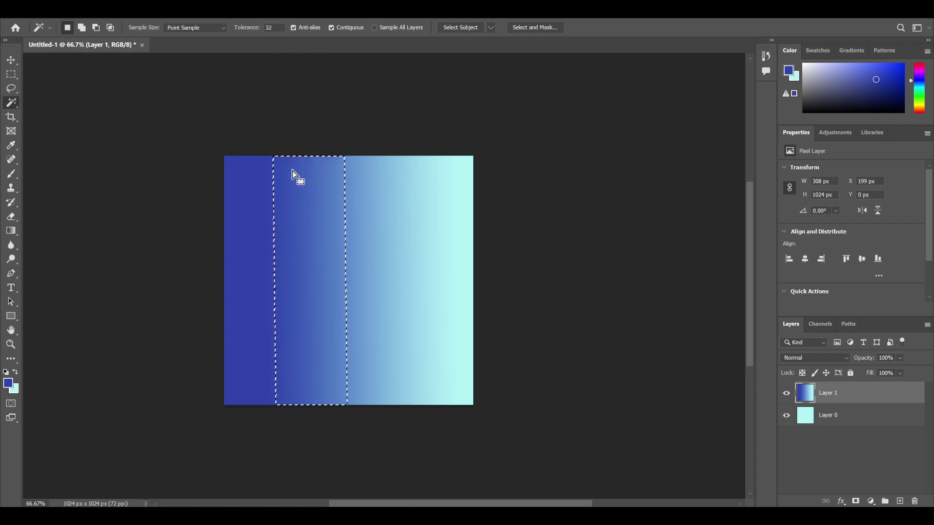
- Set the Magic Wand tolerance to 100 and reselect from the middle of the gradient
{"action": "left_click", "coordinate": [245, 28]}
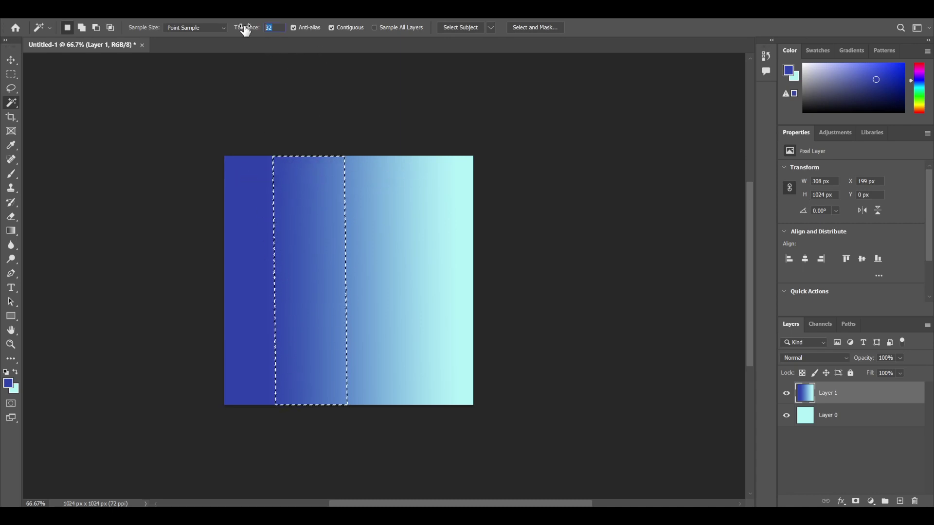
{"action": "type", "text": "100"}
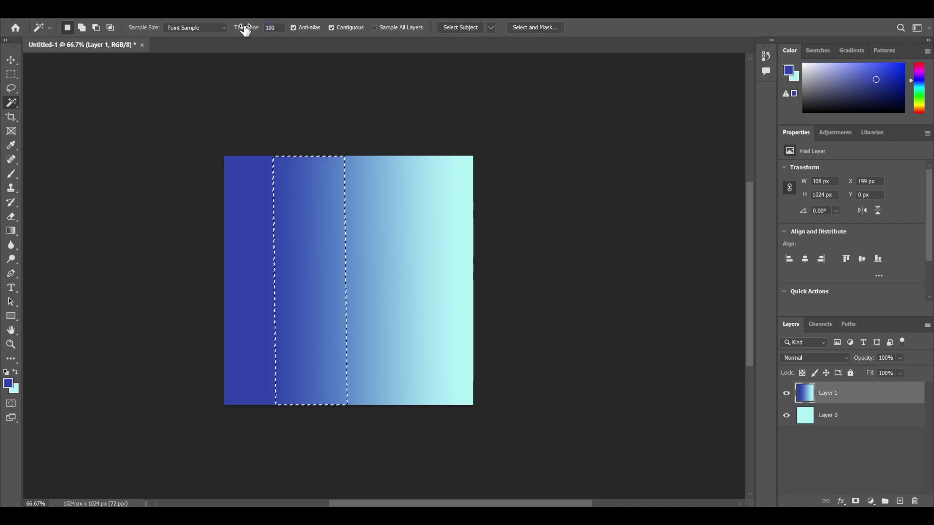
{"action": "left_click", "coordinate": [360, 198]}
{"action": "left_click", "coordinate": [340, 202]}
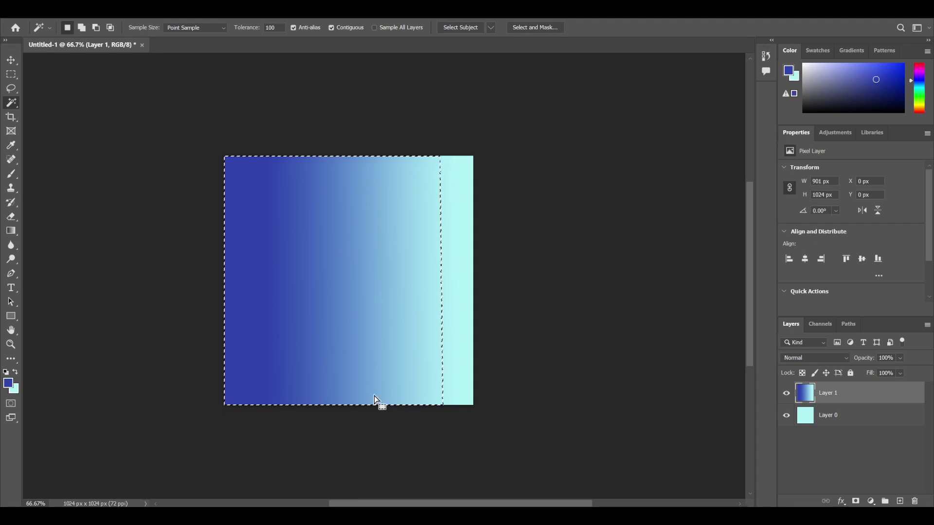
- Set the Magic Wand tolerance to 60 and reselect the medium-blue area of the gradient
{"action": "left_click", "coordinate": [232, 28]}
{"action": "type", "text": "60"}
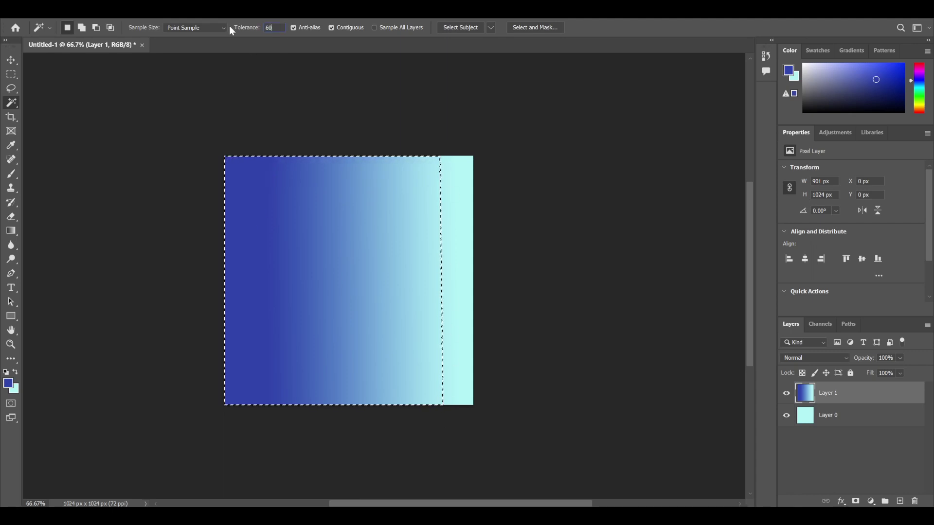
{"action": "left_click", "coordinate": [335, 205]}
{"action": "left_click", "coordinate": [336, 205]}
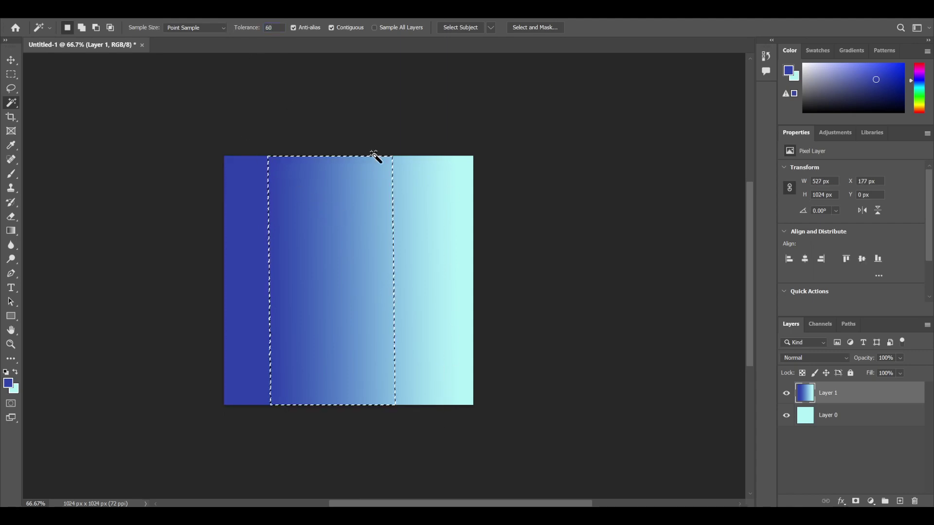
- Set the Magic Wand tolerance to 10, sample narrow bands at several spots across the gradient and clear the selection
{"action": "left_click", "coordinate": [246, 28]}
{"action": "type", "text": "10"}
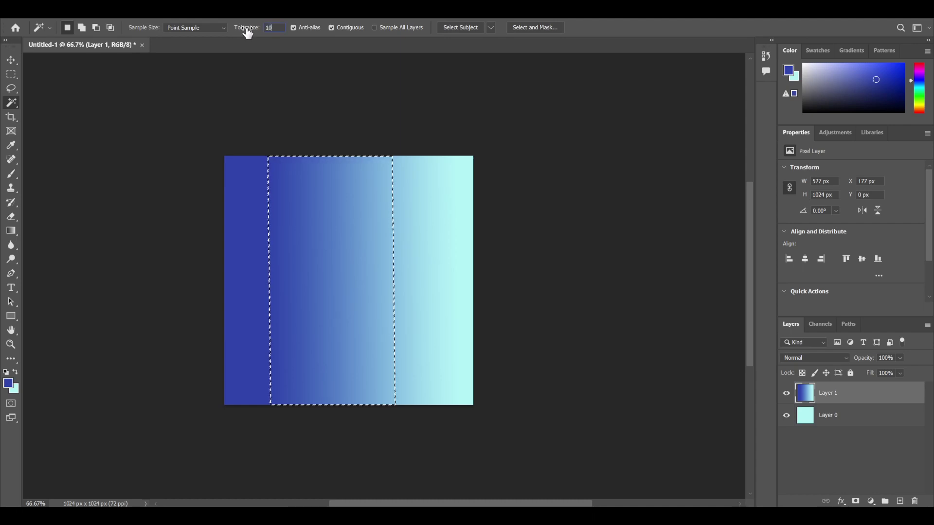
{"action": "key", "text": "ctrl+d"}
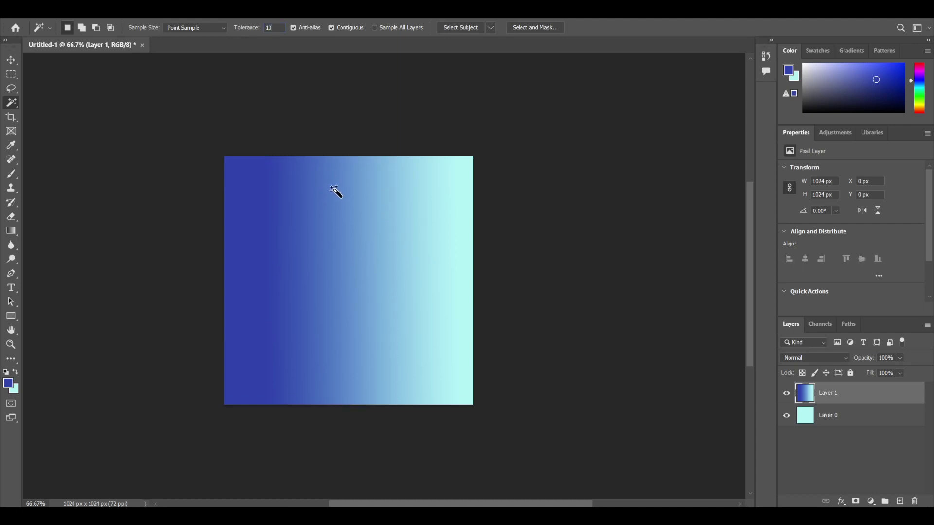
{"action": "left_click", "coordinate": [329, 223]}
{"action": "left_click", "coordinate": [302, 214]}
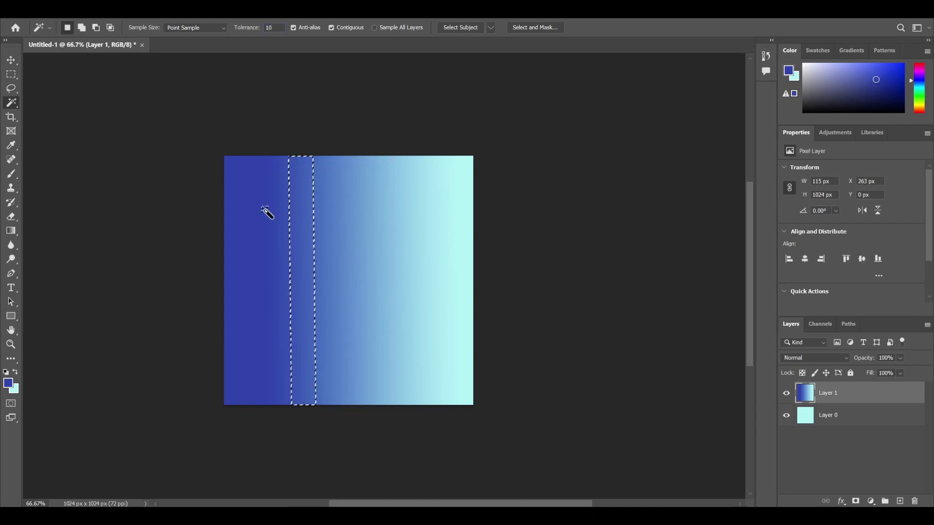
{"action": "left_click", "coordinate": [351, 215]}
{"action": "left_click", "coordinate": [312, 210]}
{"action": "left_click", "coordinate": [394, 211]}
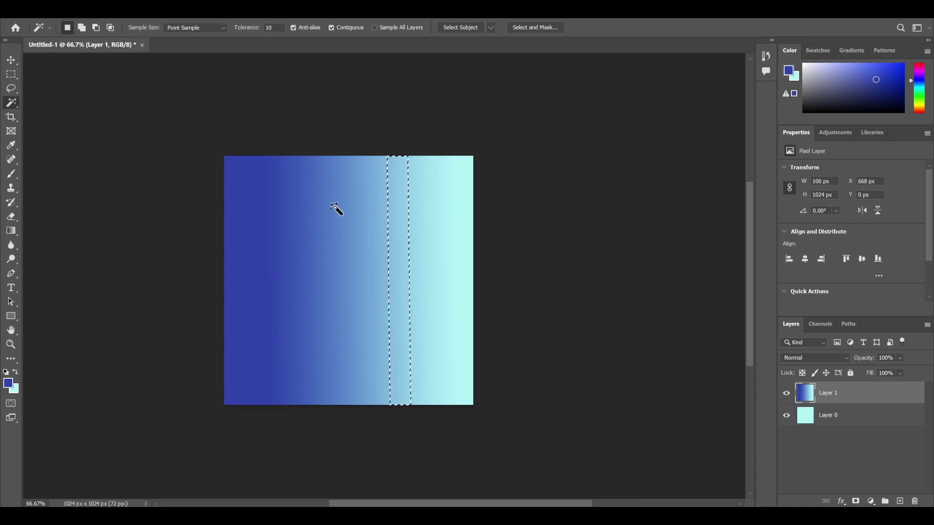
{"action": "left_click", "coordinate": [336, 206]}
{"action": "left_click", "coordinate": [352, 195]}
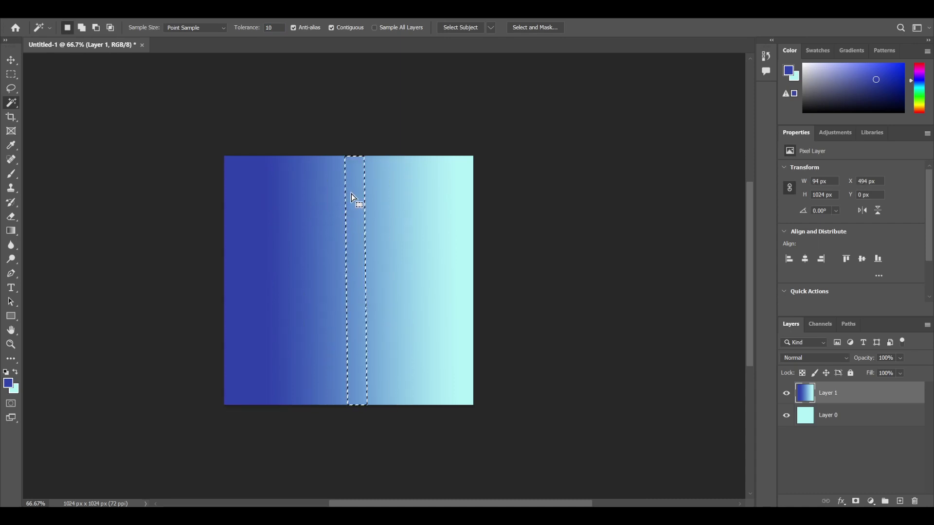
{"action": "left_click", "coordinate": [10, 74]}
{"action": "left_click", "coordinate": [58, 83]}
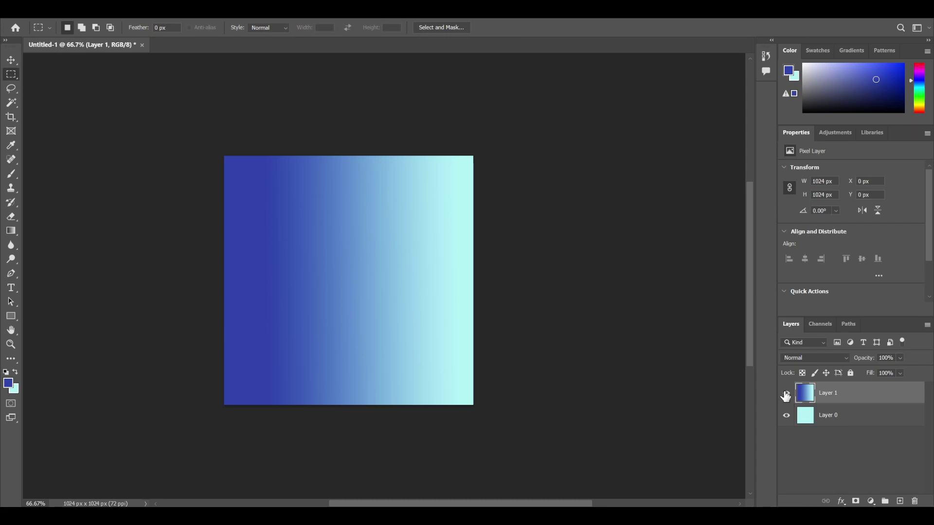
- Delete the gradient layer and switch to the Move tool
{"action": "left_click", "coordinate": [914, 501]}
{"action": "left_click", "coordinate": [446, 205]}
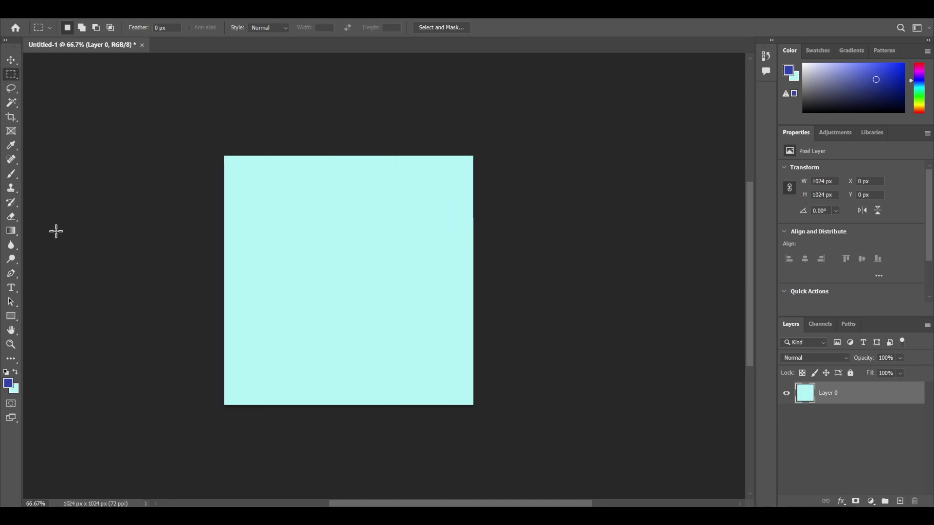
{"action": "left_click", "coordinate": [10, 62]}
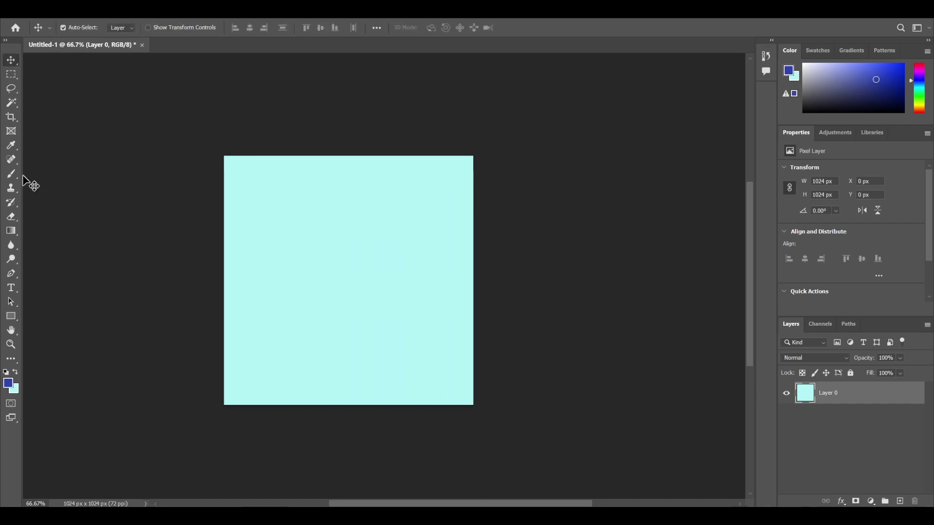